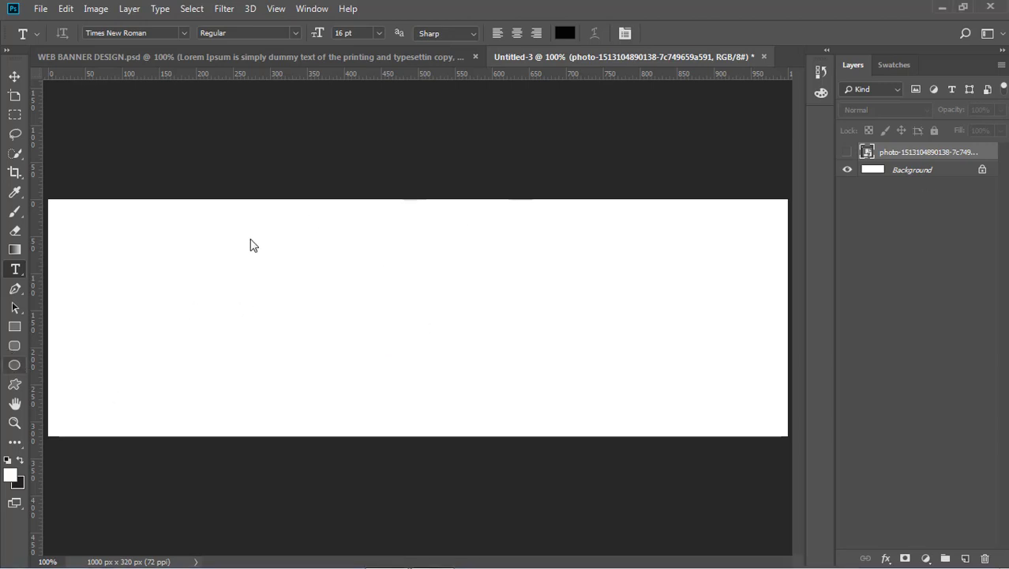
Draw a large orange circle, then position and enlarge it in the banner's left half so it overflows the top and bottom edges.
key("u")
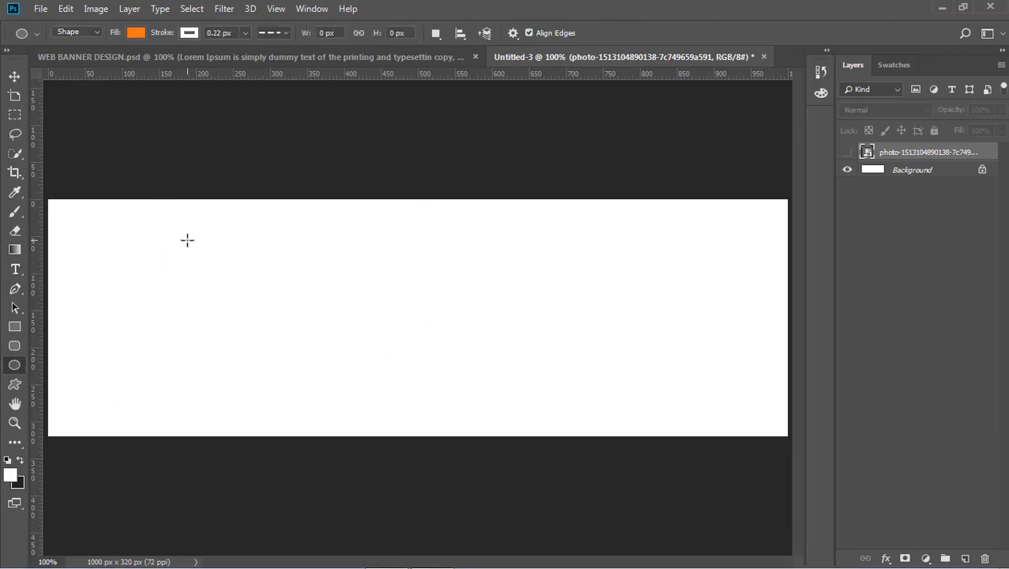
left_click_drag(187, 240, 500, 544)
key("v")
left_click_drag(395, 327, 349, 254)
left_click_drag(439, 165, 462, 146)
left_click_drag(333, 338, 313, 343)
key("Return")
left_click(641, 288)
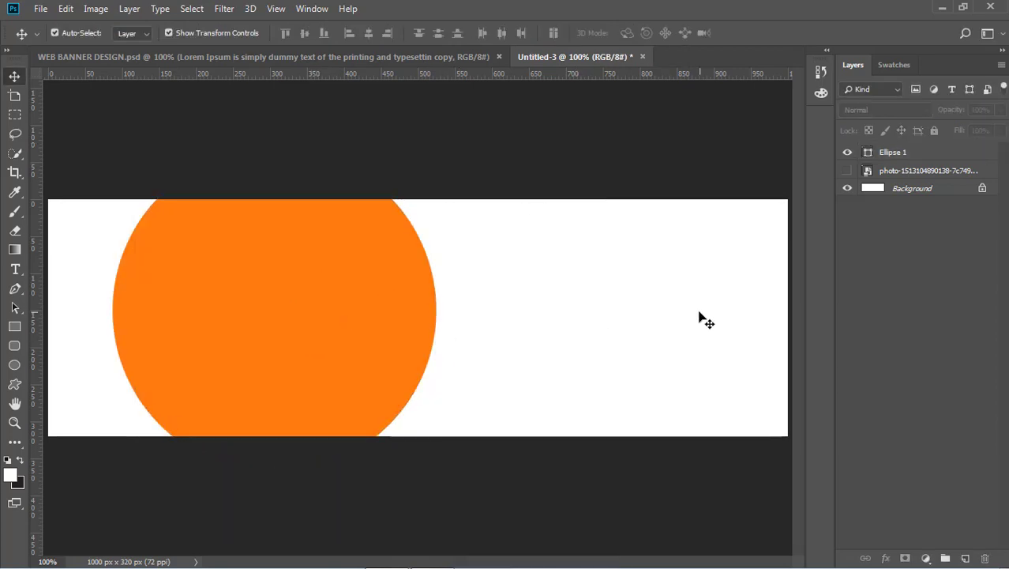
Unlock the Background layer and fill it with the near-black background colour.
left_click(848, 188)
left_click(847, 188)
left_click(983, 188)
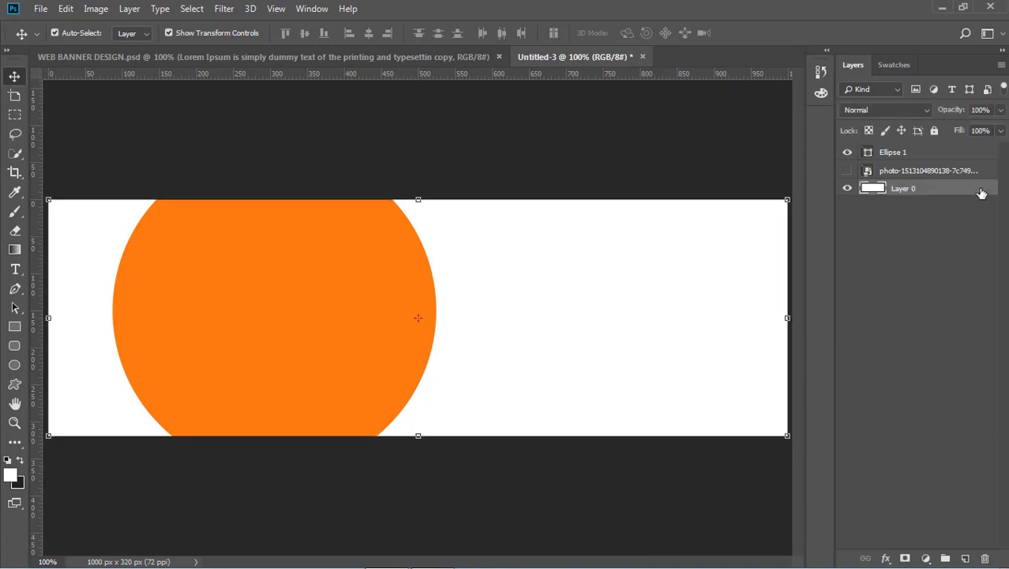
key("ctrl+BackSpace")
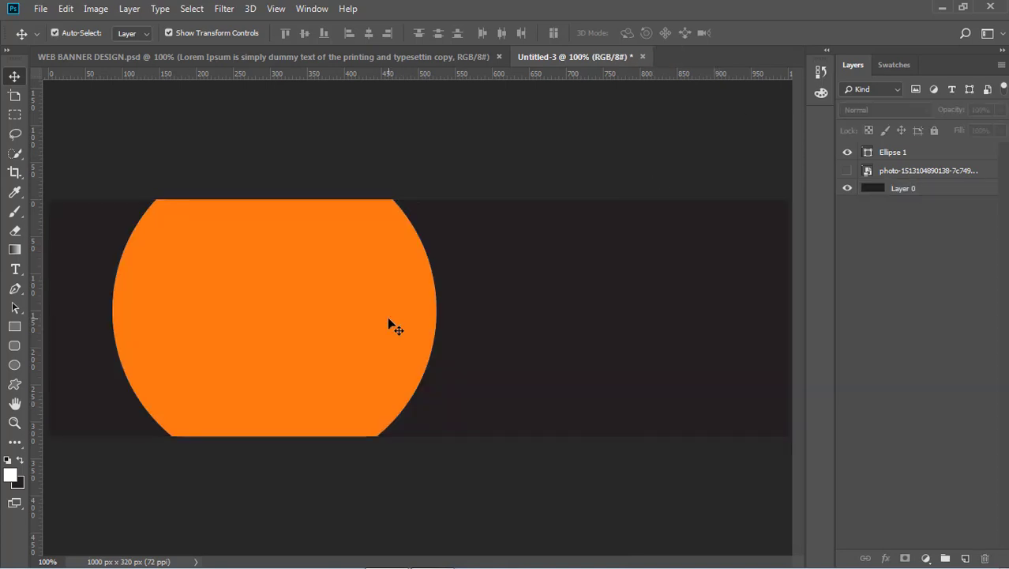
Add a white outside stroke to the large orange circle with a solid colour fill type.
left_click(391, 322, "ctrl")
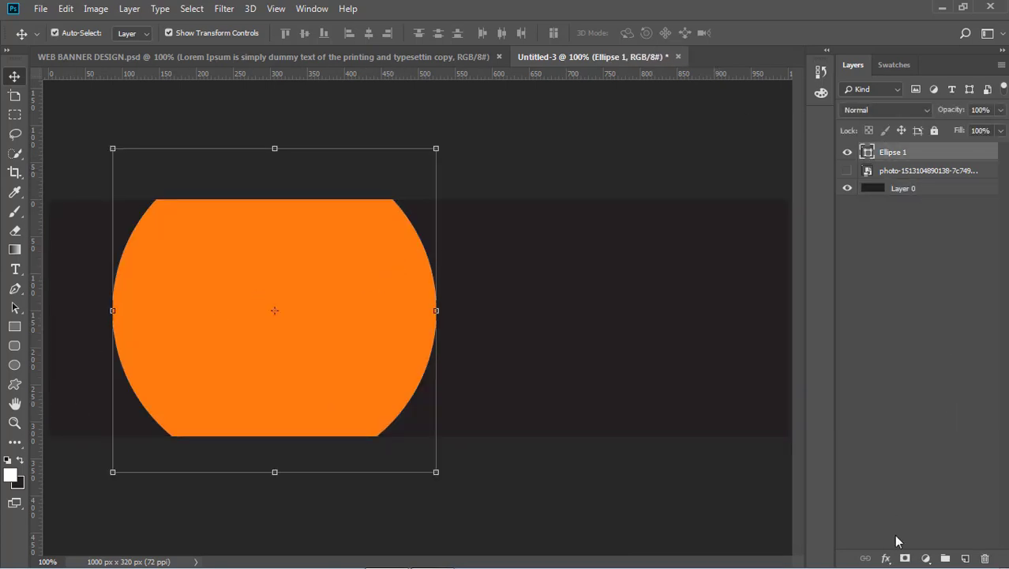
left_click(886, 558)
left_click(928, 449)
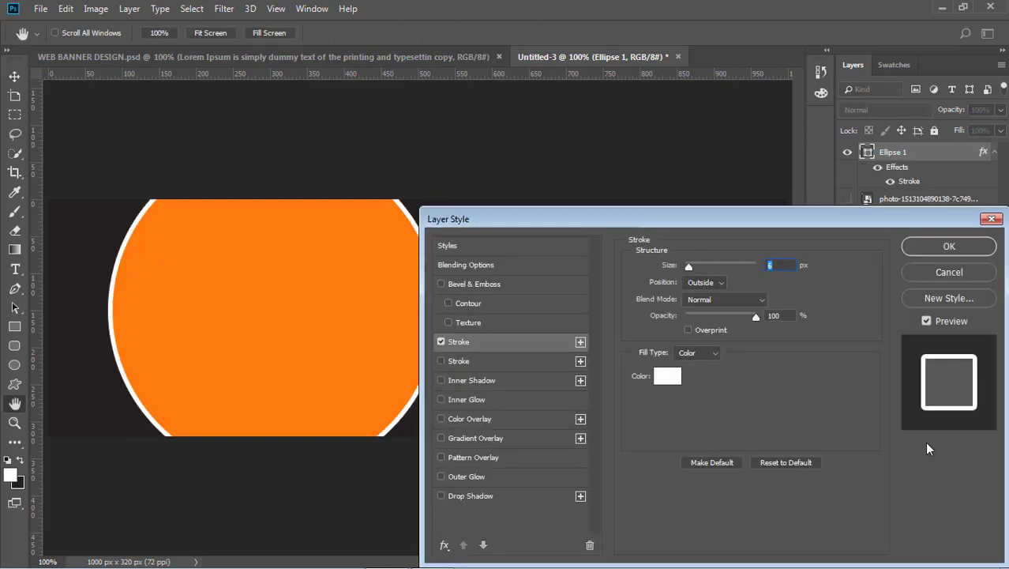
left_click(690, 265)
left_click(949, 246)
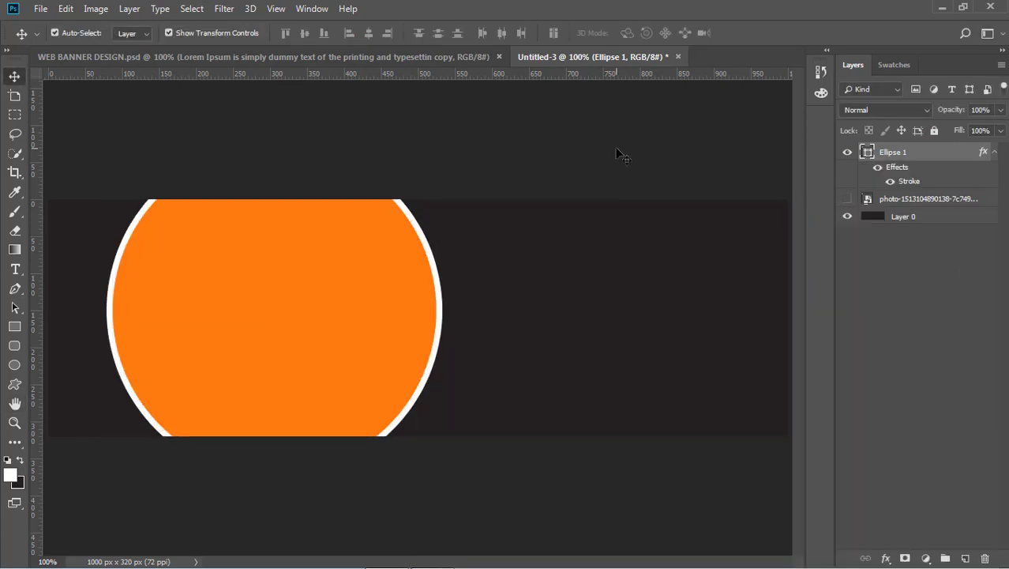
Show the pizza photo layer, place it above Ellipse 1, clip it to the circle and shift it over the shape.
left_click(847, 201)
left_click_drag(924, 199, 926, 146)
left_click_drag(324, 317, 284, 317)
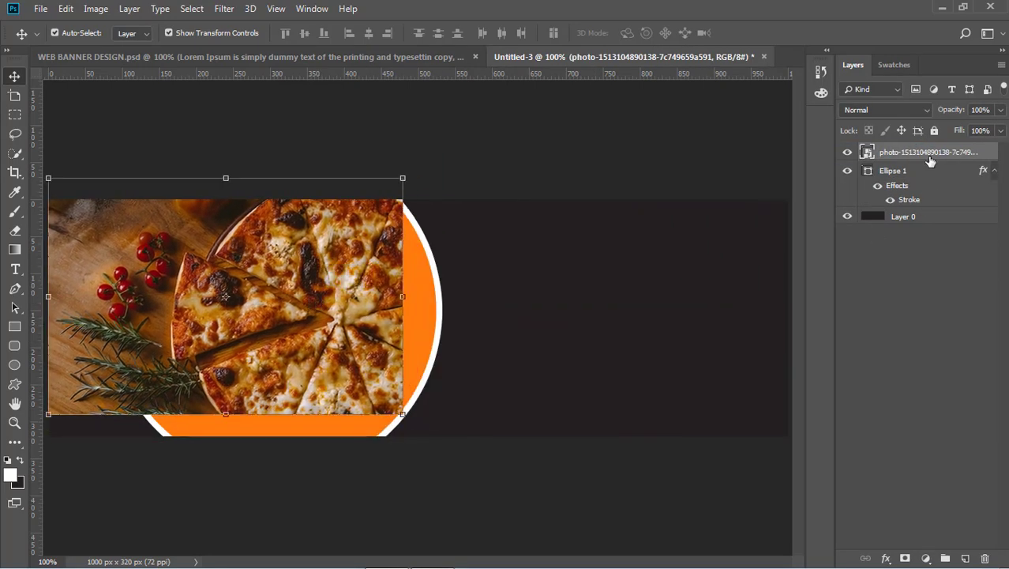
right_click(935, 151)
left_click(813, 320)
left_click_drag(379, 322, 390, 334)
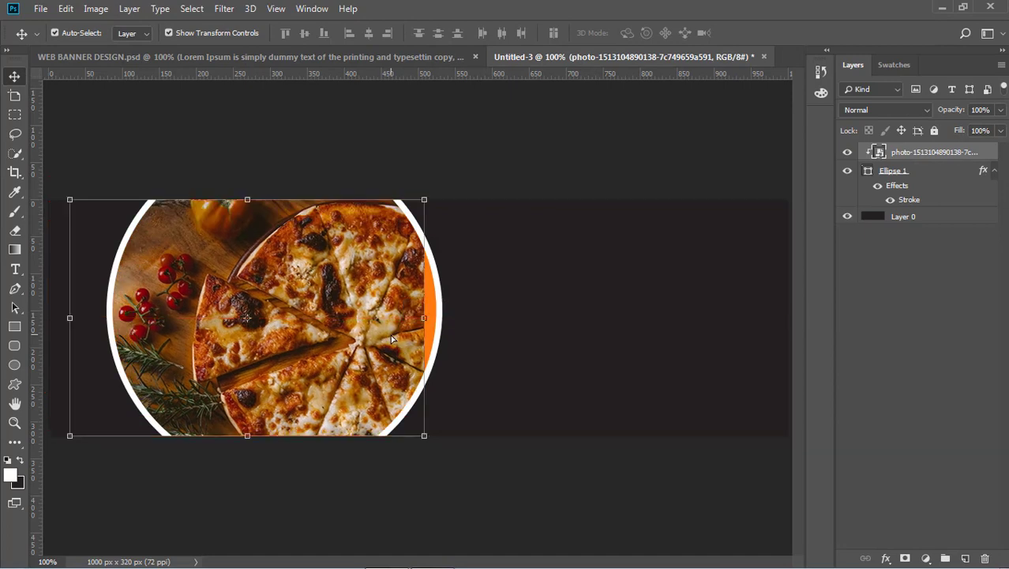
Enlarge and reposition the clipped pizza photo so it fills the whole large circle.
left_click_drag(427, 198, 482, 161)
left_click_drag(417, 294, 359, 284)
left_click_drag(430, 161, 441, 149)
key("Return")
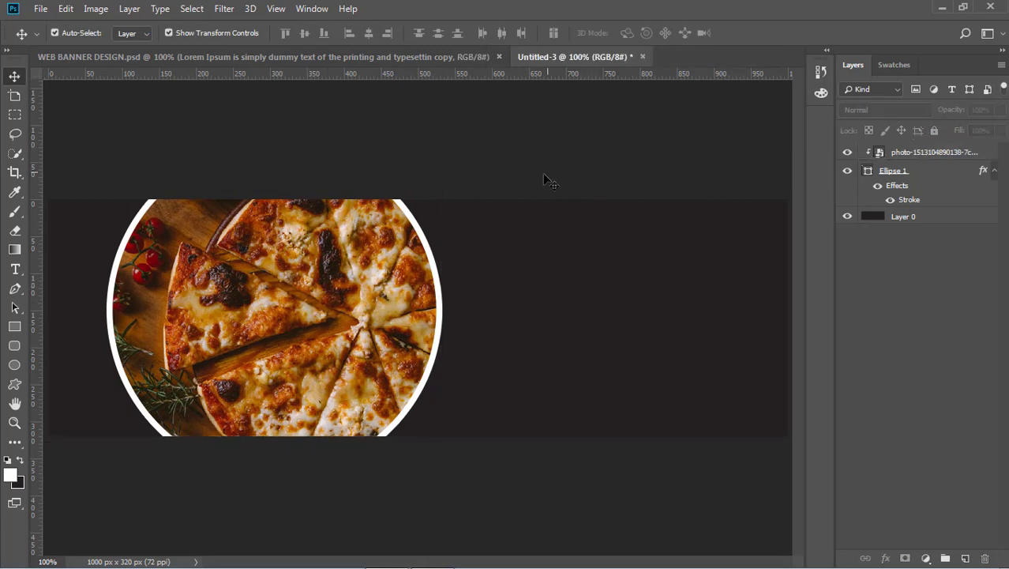
Draw an orange circle about 155 px in diameter and centre it over the pizza circle.
left_click(14, 365)
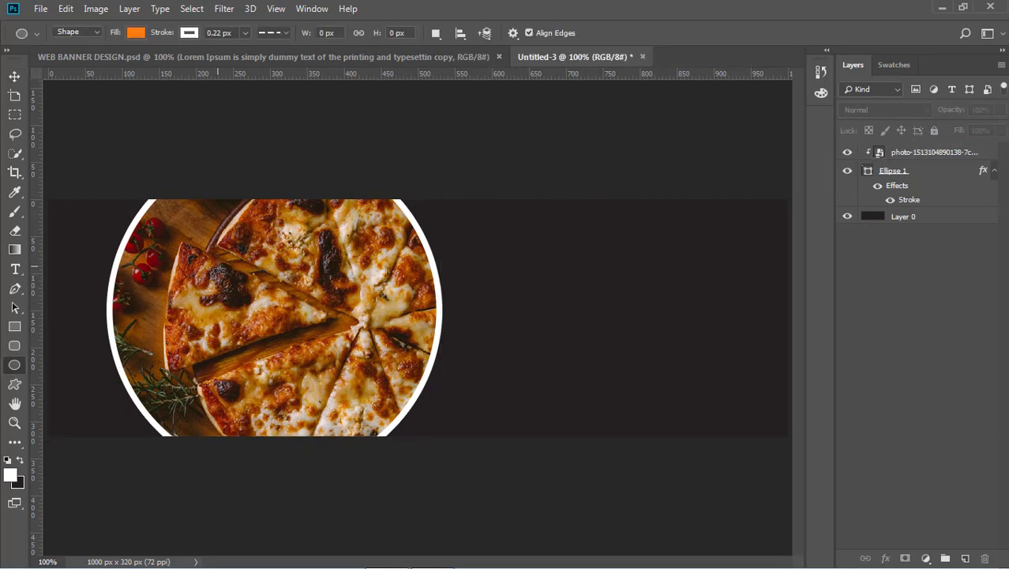
mouse_move(218, 266)
left_mouse_down()
mouse_move(371, 336)
mouse_move(332, 380)
left_mouse_up()
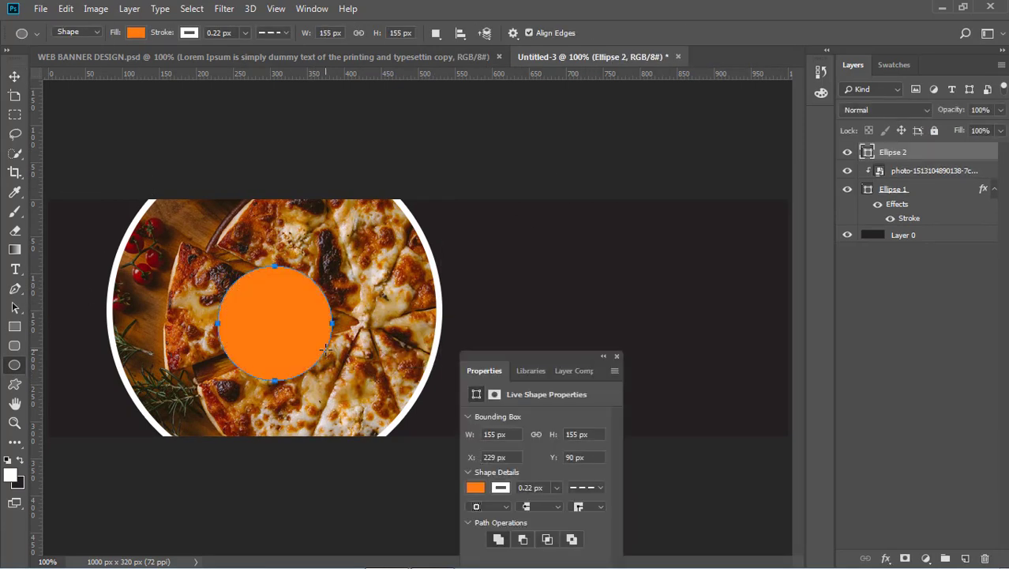
key("v")
left_click_drag(275, 320, 270, 307)
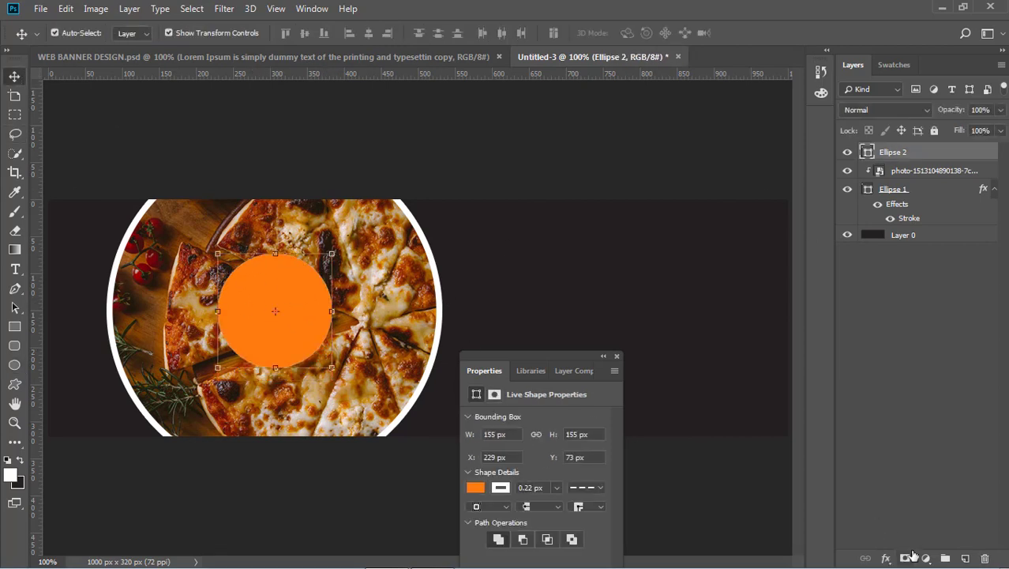
Add a white outside stroke to the small orange circle and close the shape properties.
left_click(886, 558)
left_click(908, 443)
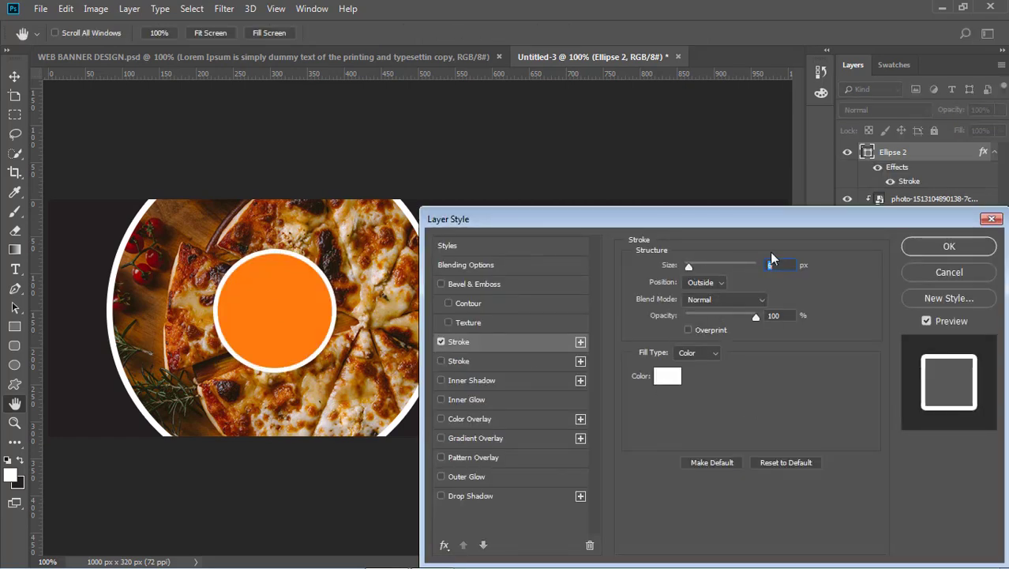
key("Return")
left_click(617, 356)
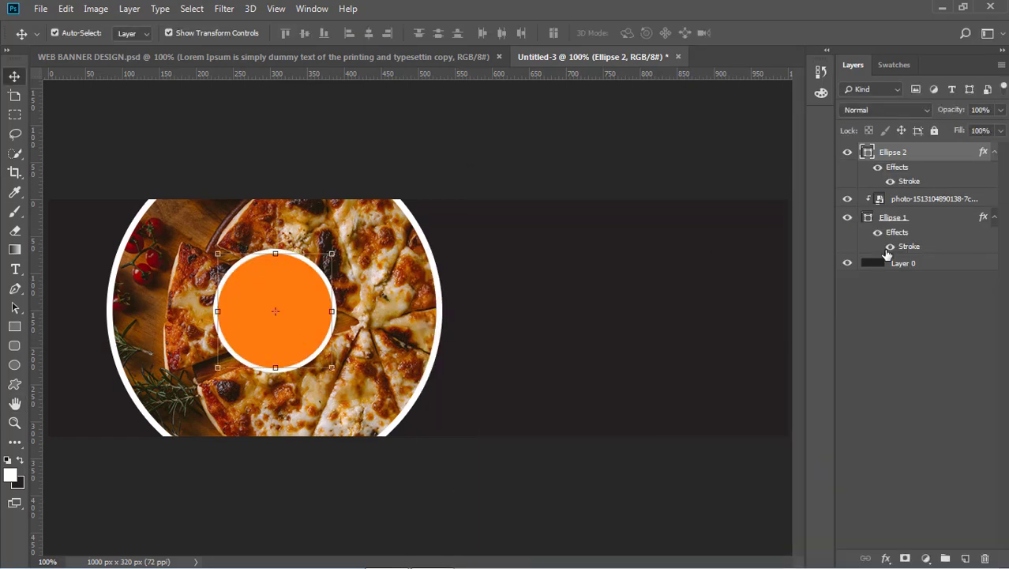
Change the small circle's fill from orange to the banner's near-black background colour.
double_click(867, 158)
left_click(527, 262)
left_click(938, 171)
left_click(910, 339)
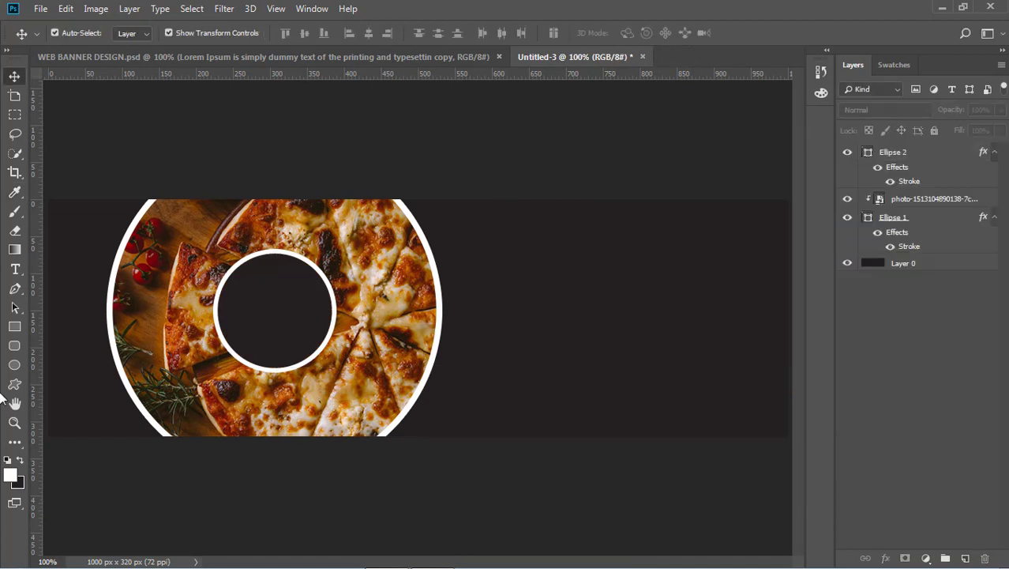
left_click(17, 271)
left_click(527, 272)
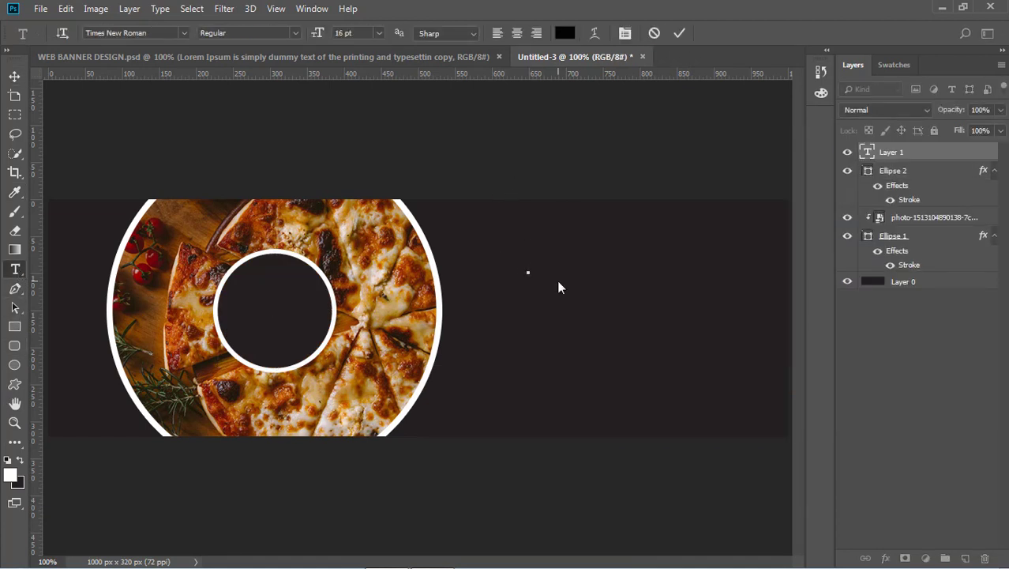
left_click(951, 156)
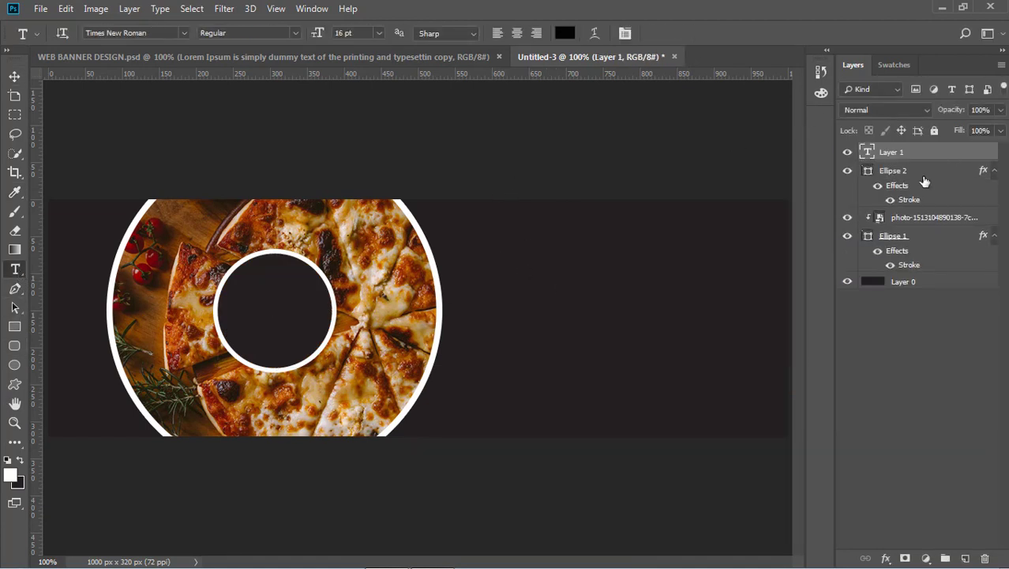
key("Delete")
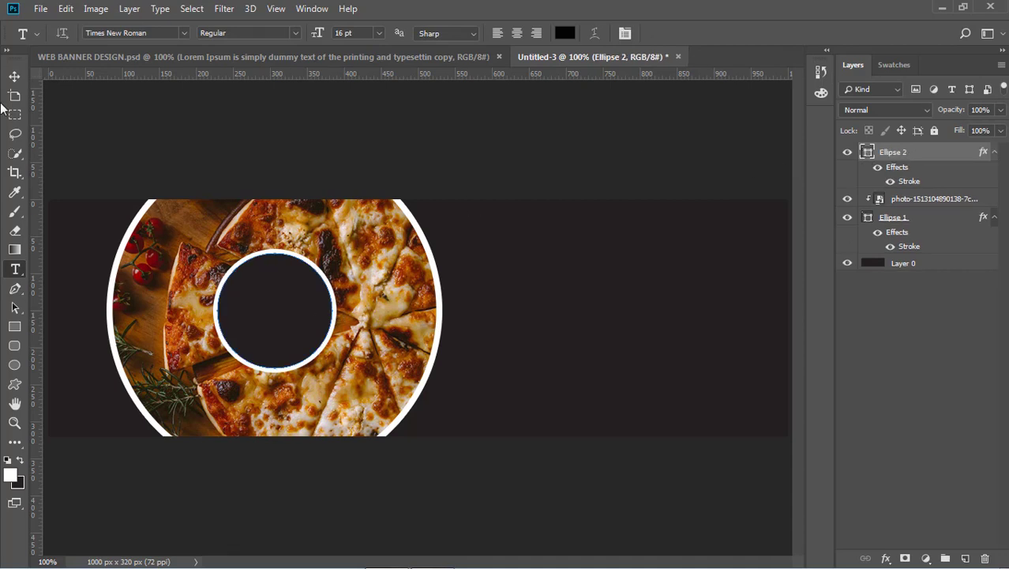
Add the text "logo" on the empty area beside the pizza circle and set it to 30 pt Impact.
left_click(16, 77)
left_click(18, 271)
left_click(519, 310)
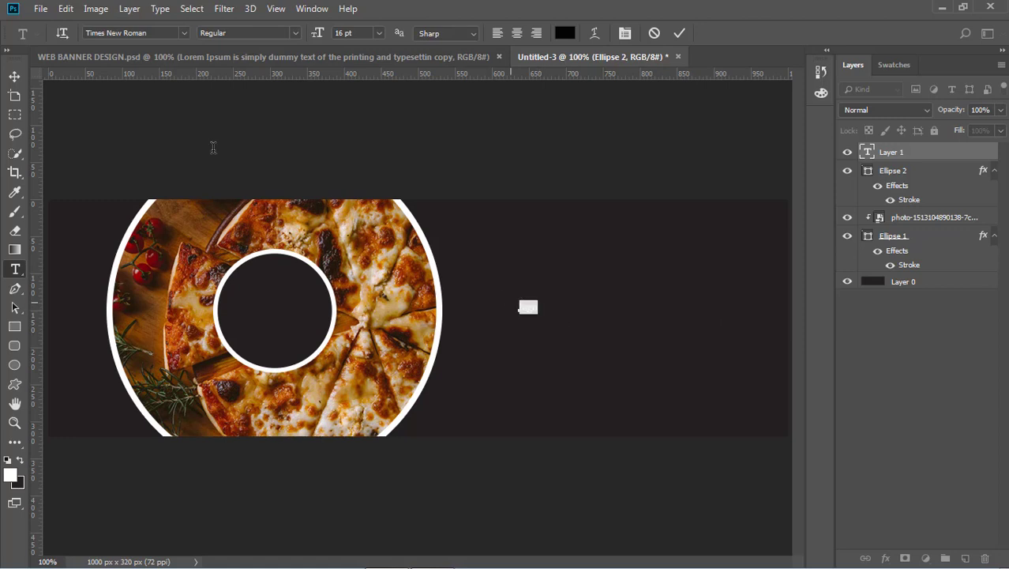
left_click(380, 33)
left_click(368, 176)
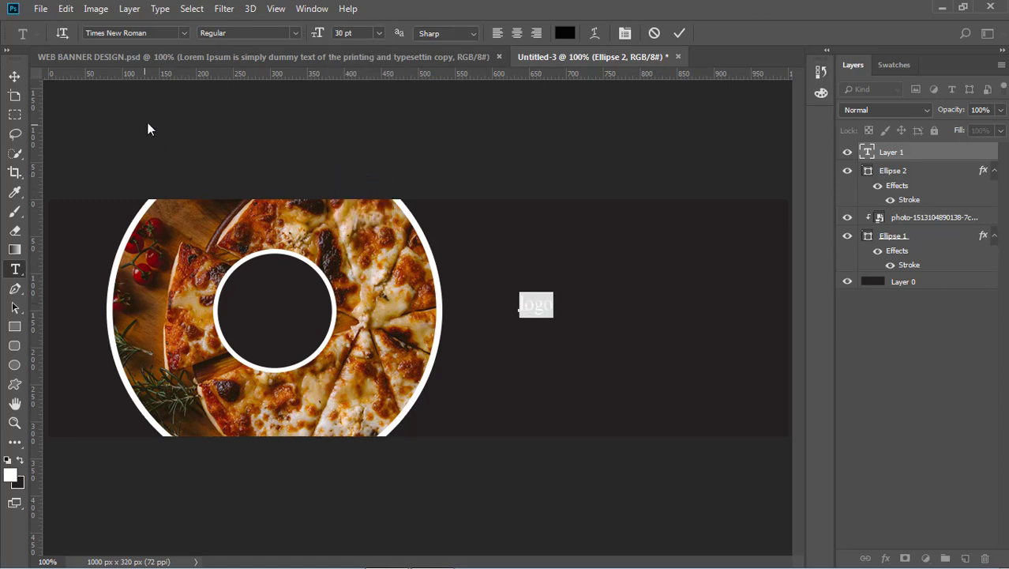
left_click(167, 32)
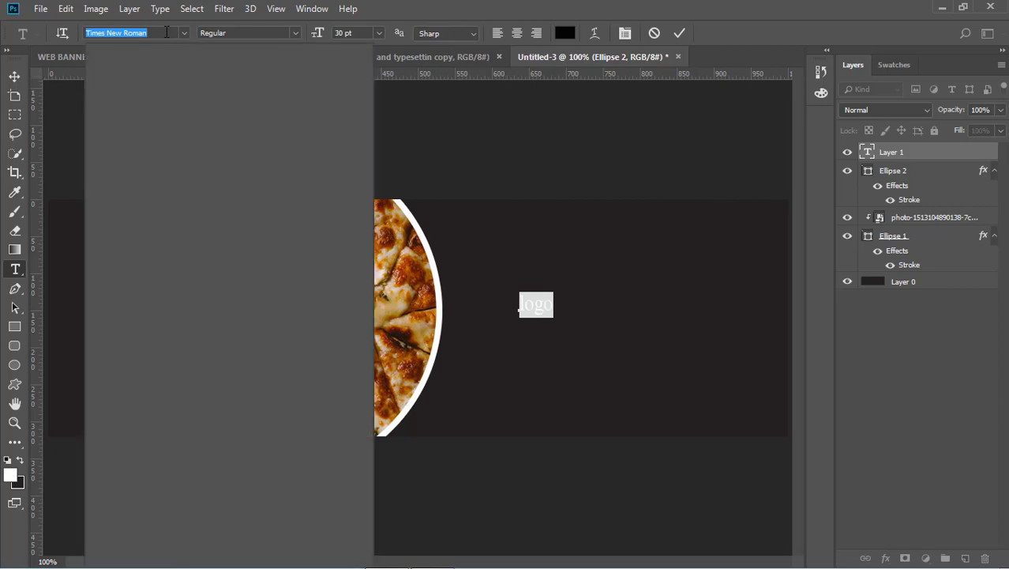
type("IM")
key("Return")
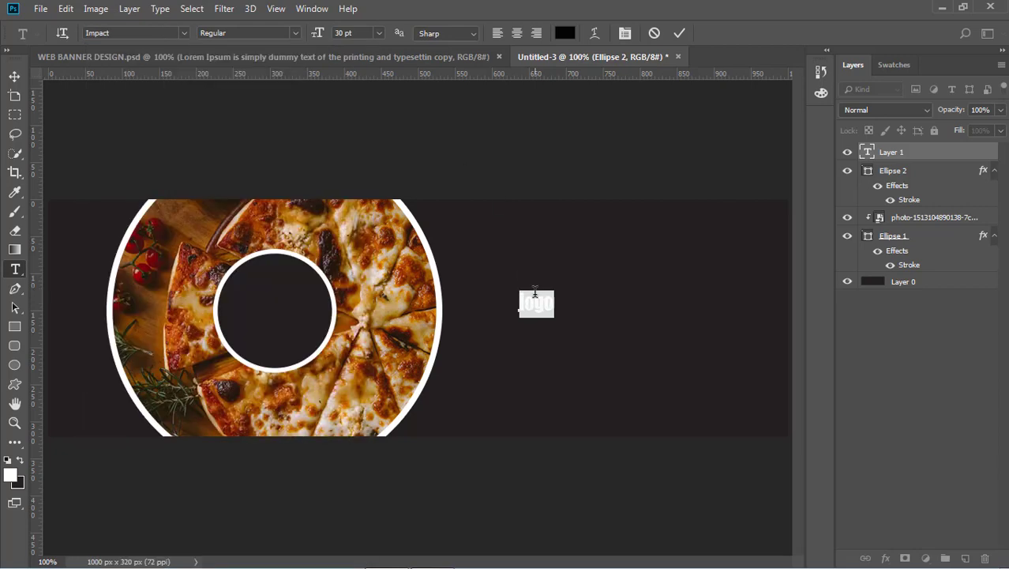
Format the whole "logo" text as All Caps and commit the text edit.
left_click(535, 294)
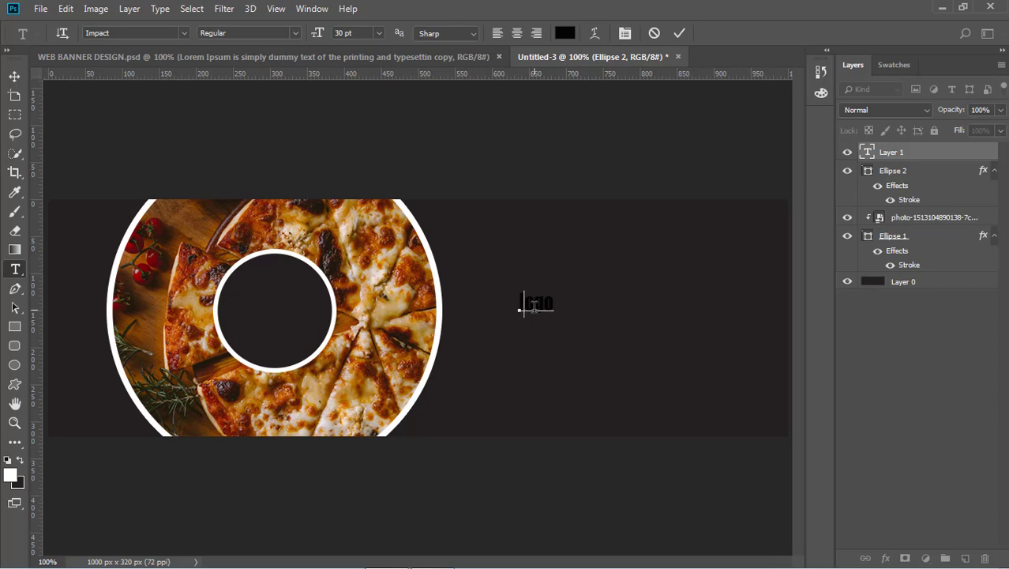
left_click_drag(523, 301, 559, 301)
left_click(555, 301)
double_click(555, 301)
left_click(624, 33)
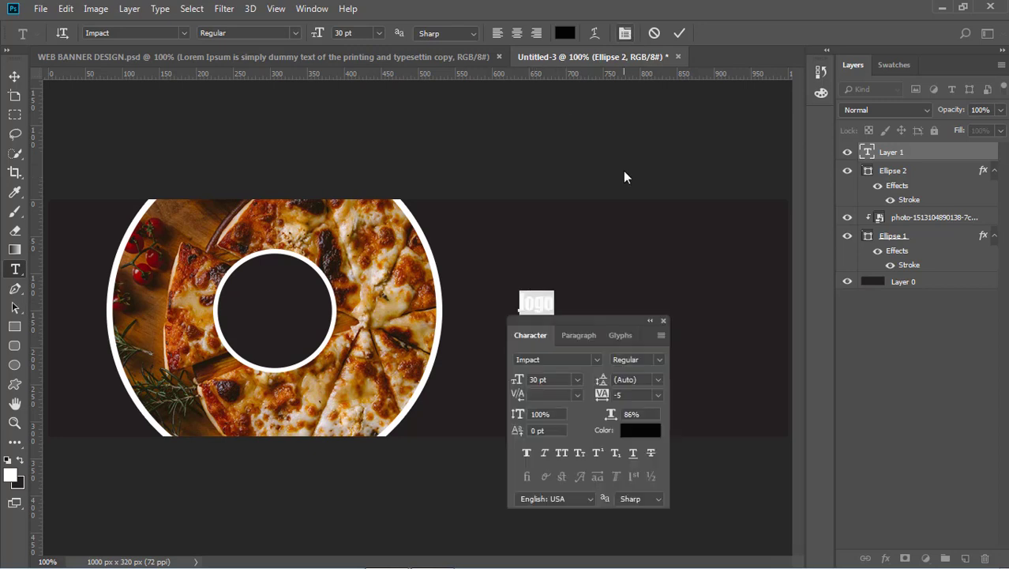
left_click(563, 453)
left_click(14, 76)
Pick a bright yellow-green as the text colour with no layer selected, and close the character settings.
left_click(639, 431)
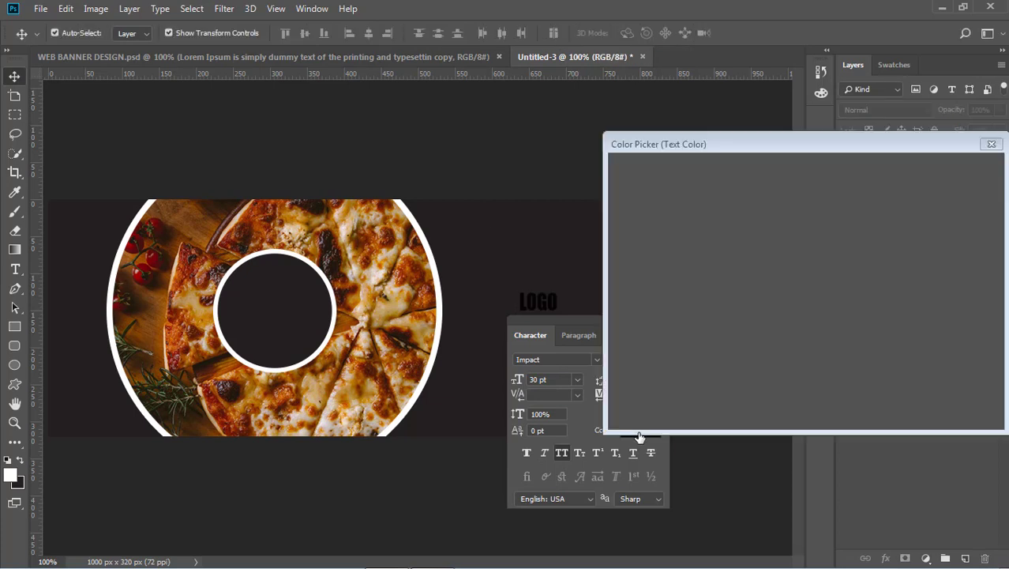
left_click(820, 329)
left_click_drag(780, 266, 784, 209)
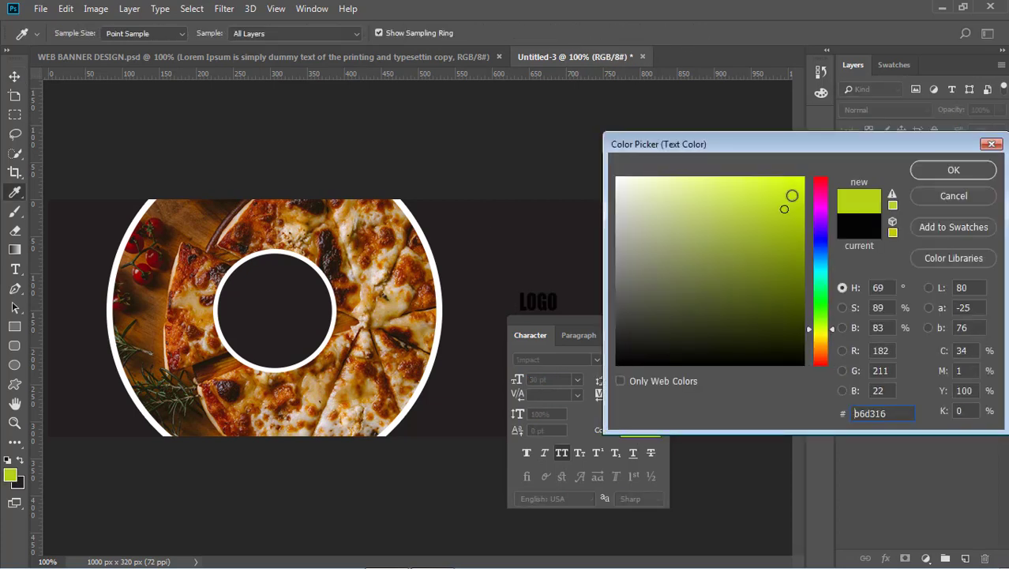
left_click(793, 187)
left_click(940, 170)
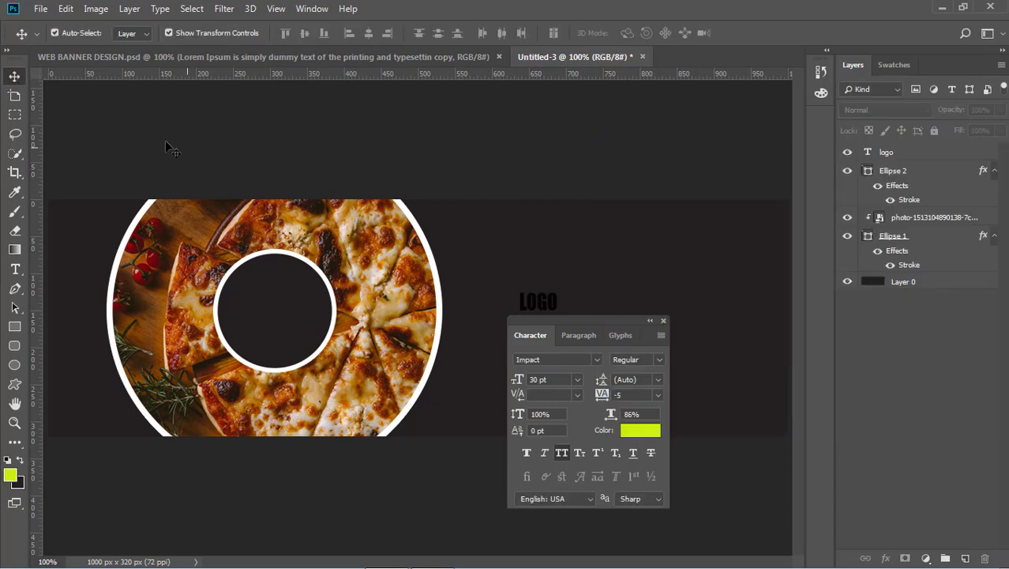
left_click(663, 320)
Select the LOGO text layer and set its text colour to dffd37.
left_click(538, 302)
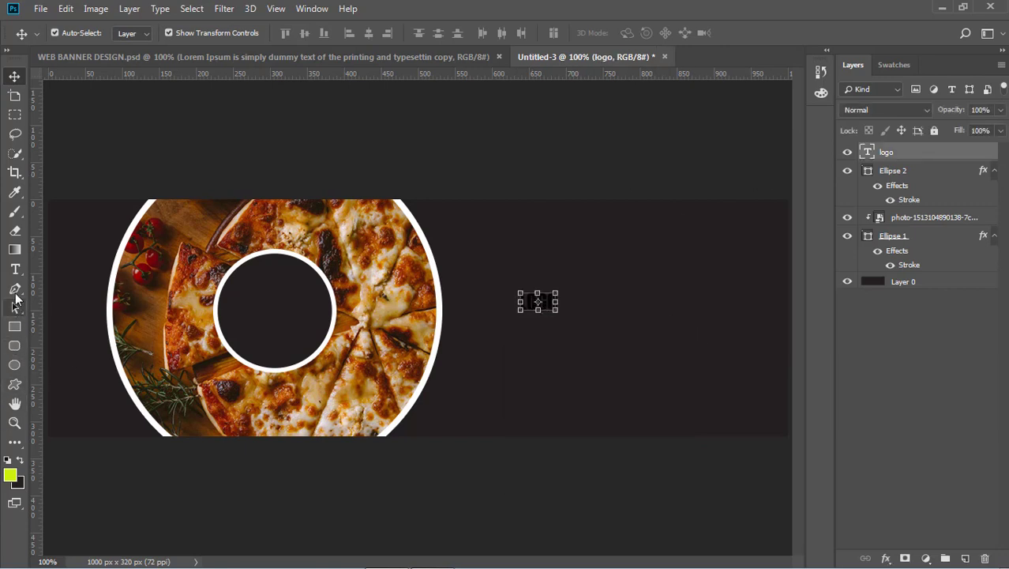
left_click(16, 269)
left_click(565, 34)
left_click(766, 251)
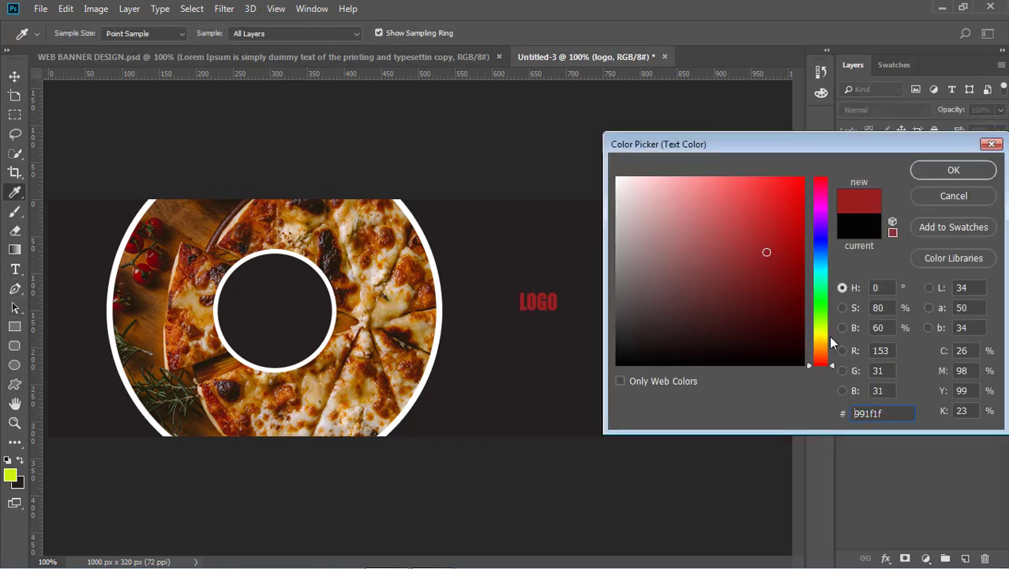
left_click(821, 329)
mouse_move(790, 198)
left_mouse_down()
mouse_move(783, 174)
mouse_move(763, 176)
left_mouse_up()
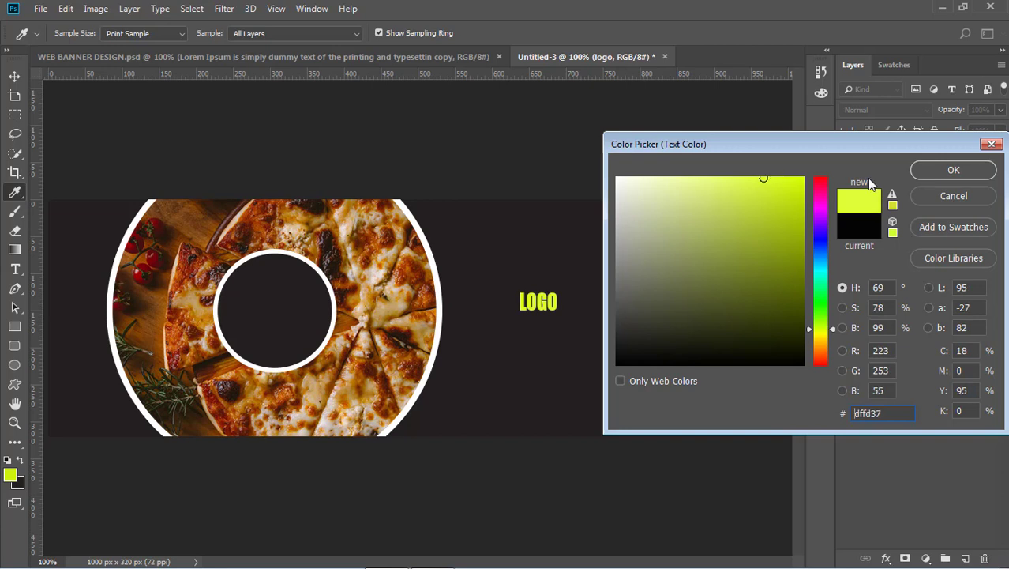
left_click(953, 170)
Move the LOGO text into the centre of the small dark circle and scale it to about 168.5%.
left_click(15, 77)
left_click(554, 312)
left_click_drag(547, 306, 294, 320)
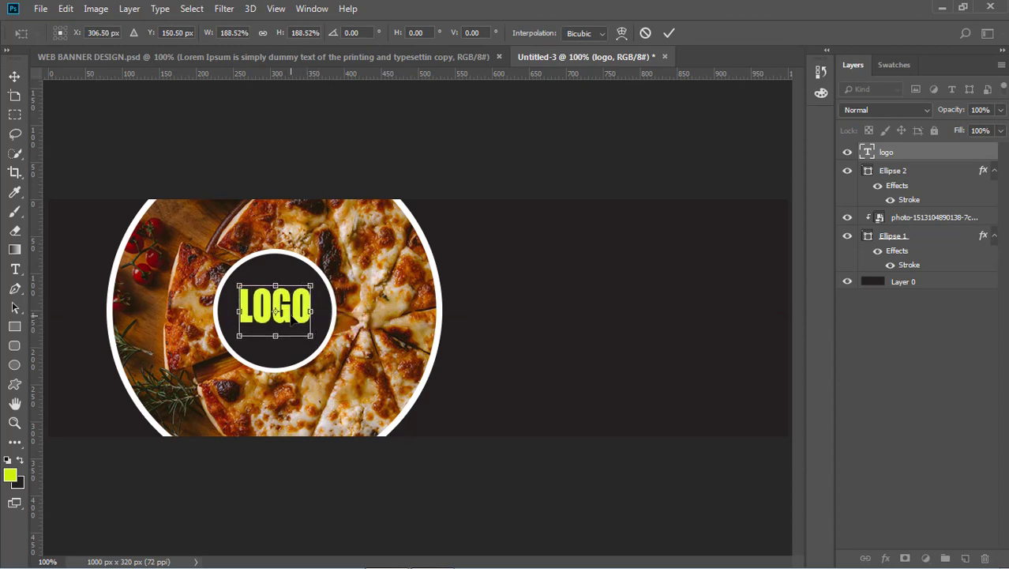
key("Return")
left_click(457, 498)
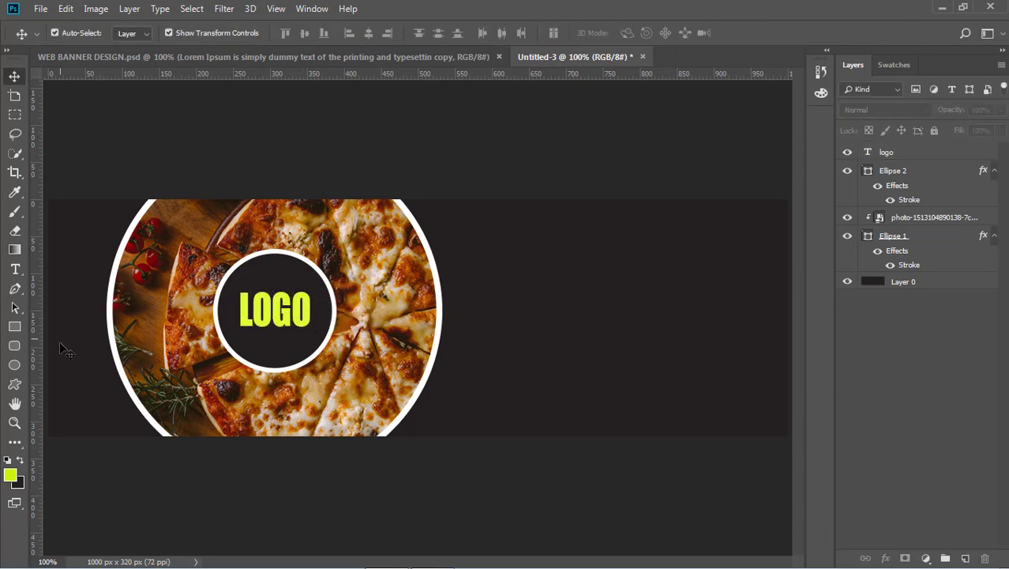
left_click(15, 365)
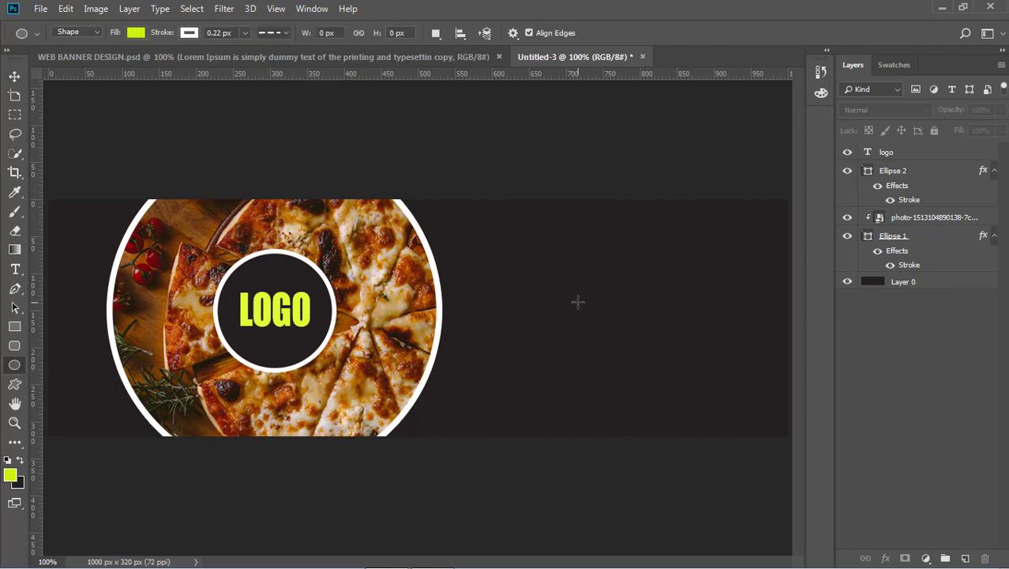
mouse_move(590, 327)
left_mouse_down()
mouse_move(654, 425)
mouse_move(702, 474)
left_mouse_up()
left_click(703, 473)
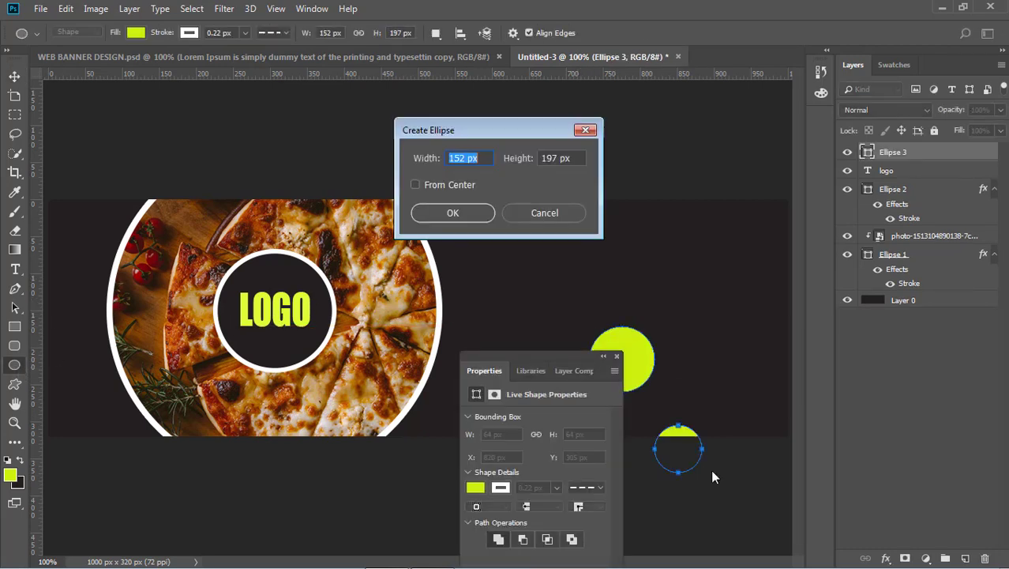
left_click(597, 131)
key("v")
key("Delete")
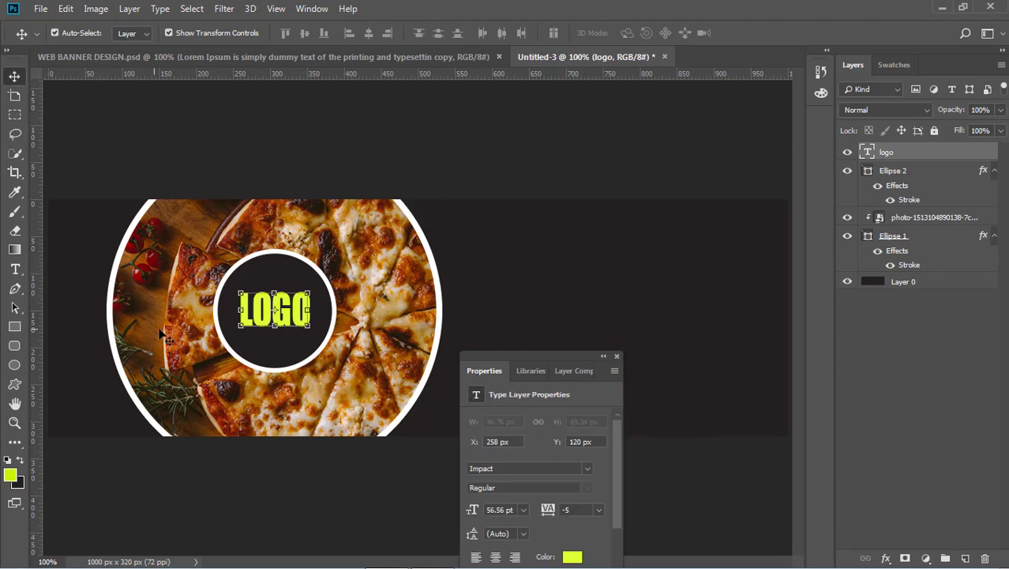
Draw a yellow-green circle about 221 px across in the banner's empty area and move it halfway below the banner's lower edge.
key("u")
left_click_drag(570, 245, 778, 407)
key("v")
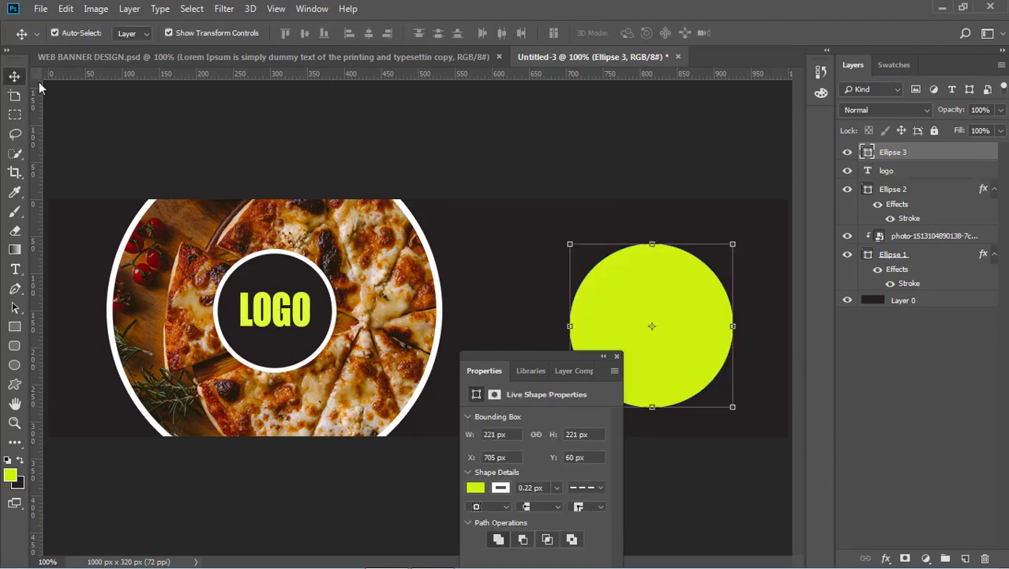
left_click_drag(654, 305, 656, 416)
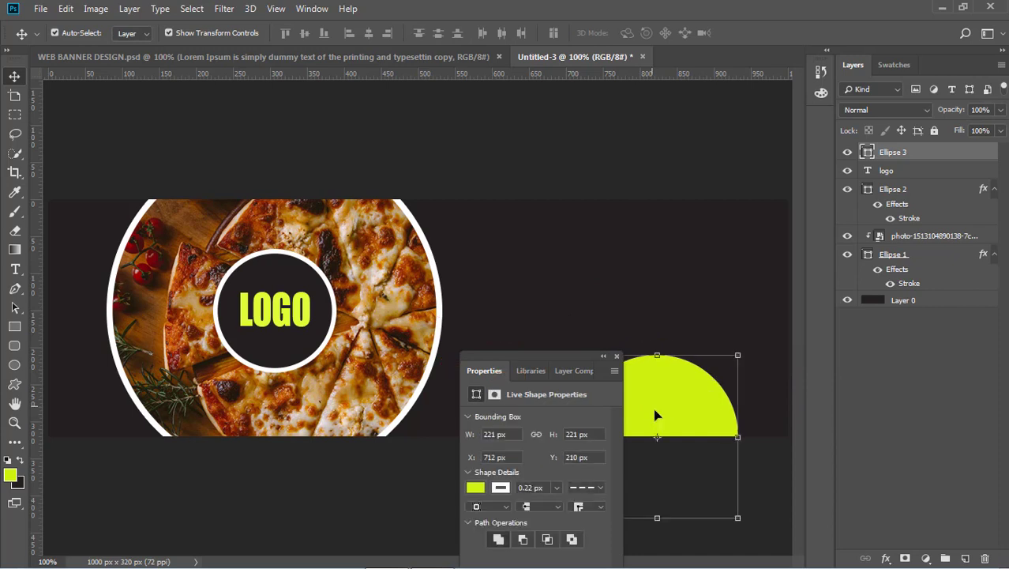
Set the foreground colour to an orange sampled from the pizza photo.
left_click(11, 475)
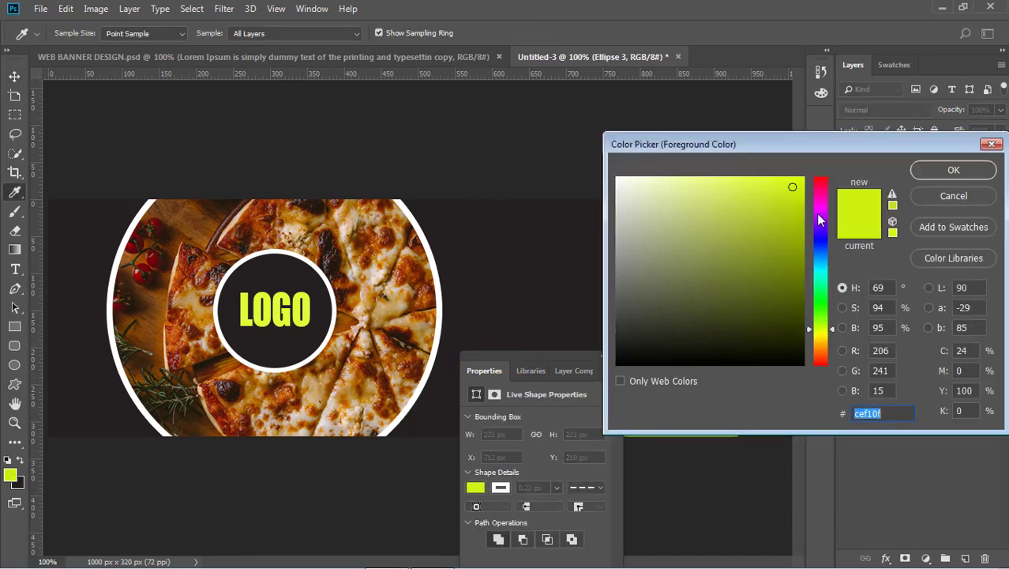
left_click(820, 344)
left_click(192, 289)
left_click_drag(867, 147, 987, 322)
left_click(911, 368)
left_click_drag(902, 321, 937, 325)
left_click(904, 320)
Edit the Ellipse 3 fill colour and sample tones from the pizza photo until it is a brownish orange.
double_click(868, 151)
left_click(750, 262)
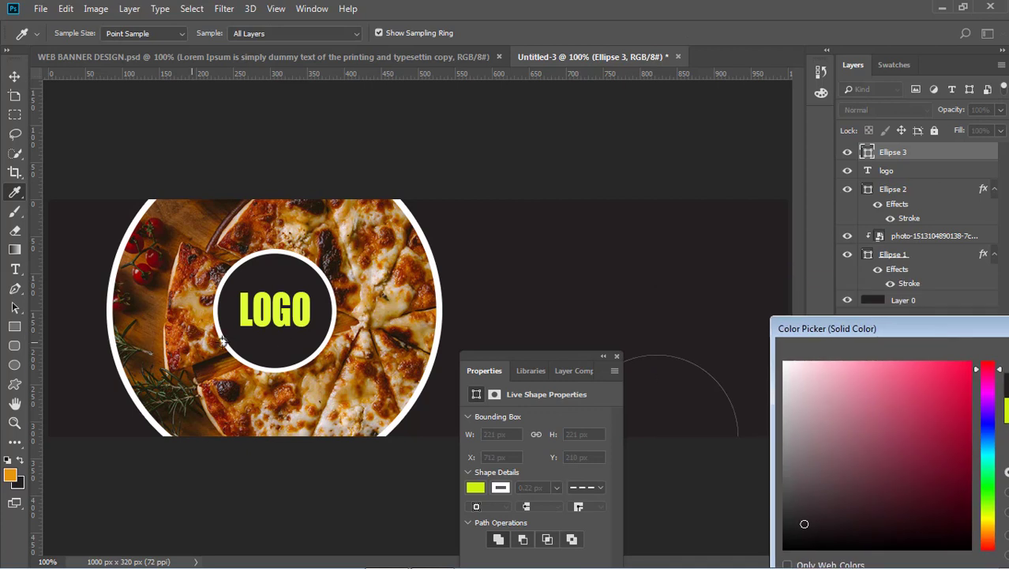
left_click(165, 319)
left_click(154, 297)
left_click(187, 288)
left_click(190, 265)
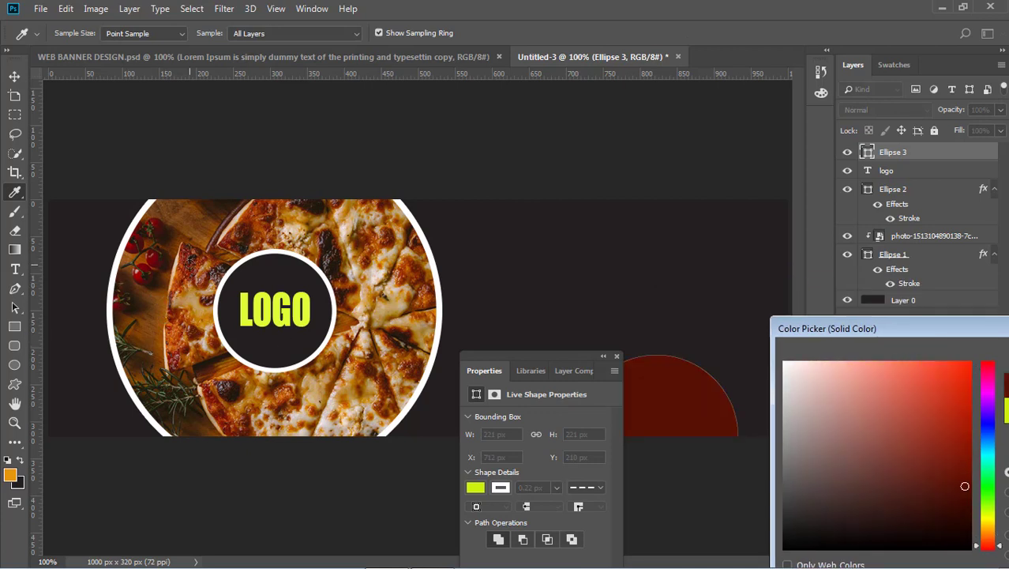
left_click(192, 303)
left_click(142, 316)
left_click(146, 335)
left_click(150, 316)
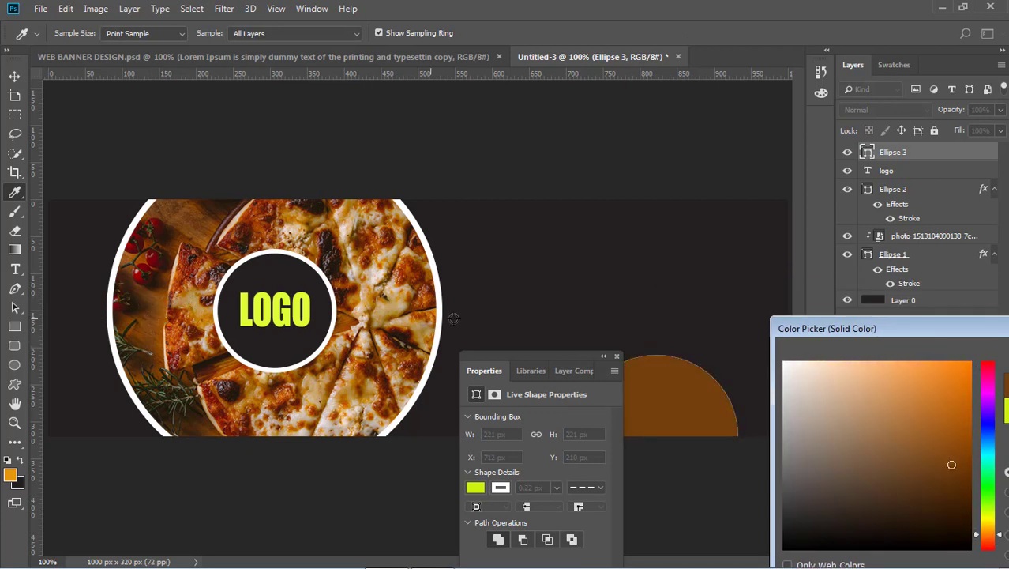
Brighten the sampled tone to a vivid orange and apply it as the Ellipse 3 fill.
left_click_drag(837, 322, 692, 289)
left_click(815, 350)
left_click_drag(817, 295, 763, 291)
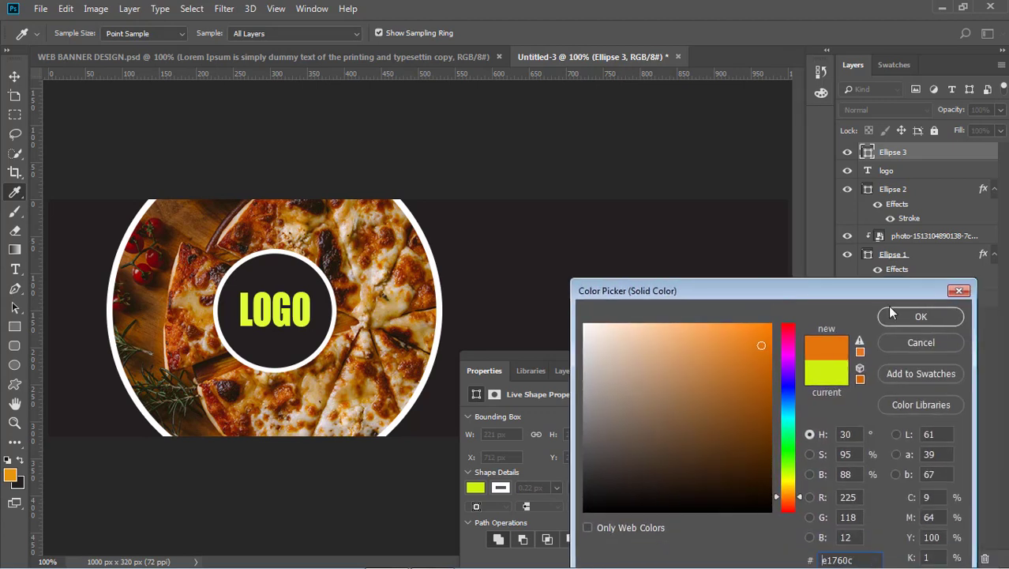
left_click(909, 315)
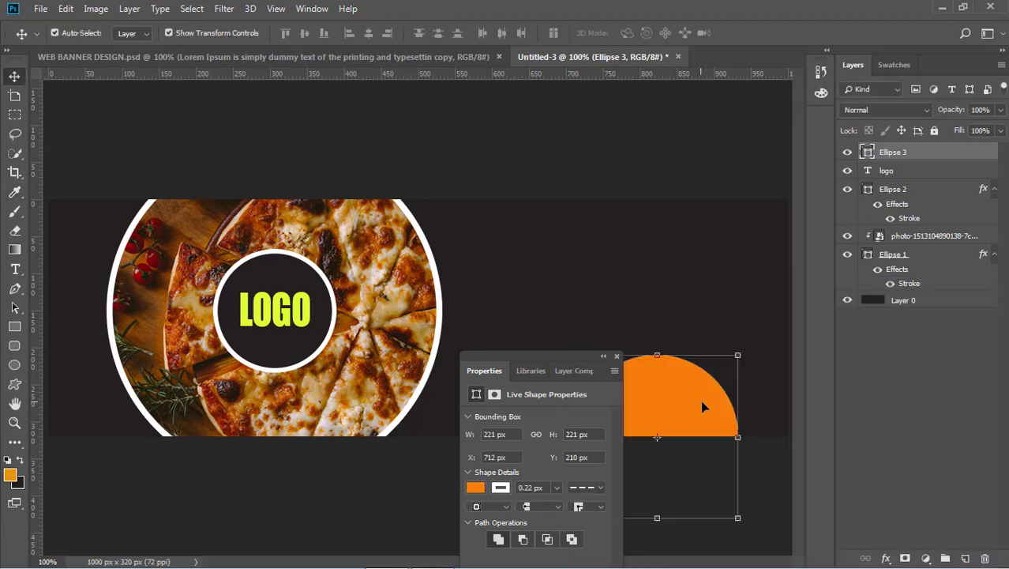
Scale the orange circle to about 112.67%, shift it slightly left along the banner's lower edge, and commit the transform.
left_click(617, 356)
left_click_drag(739, 355, 758, 336)
left_click_drag(703, 395, 680, 404)
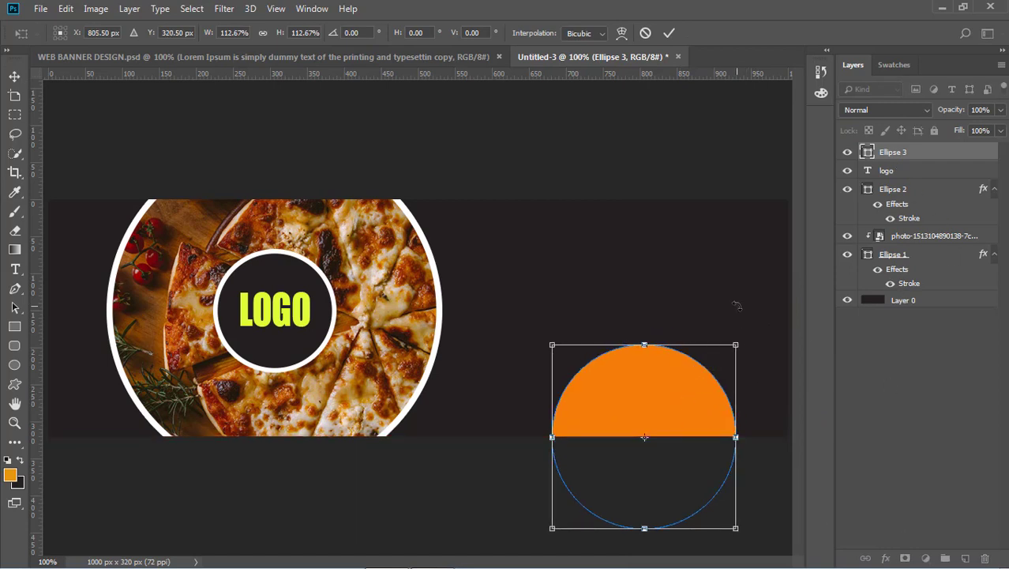
key("Return")
left_click(876, 521)
Add a white outside Stroke layer style to the orange circle, making the outline slightly thicker.
left_click(697, 393)
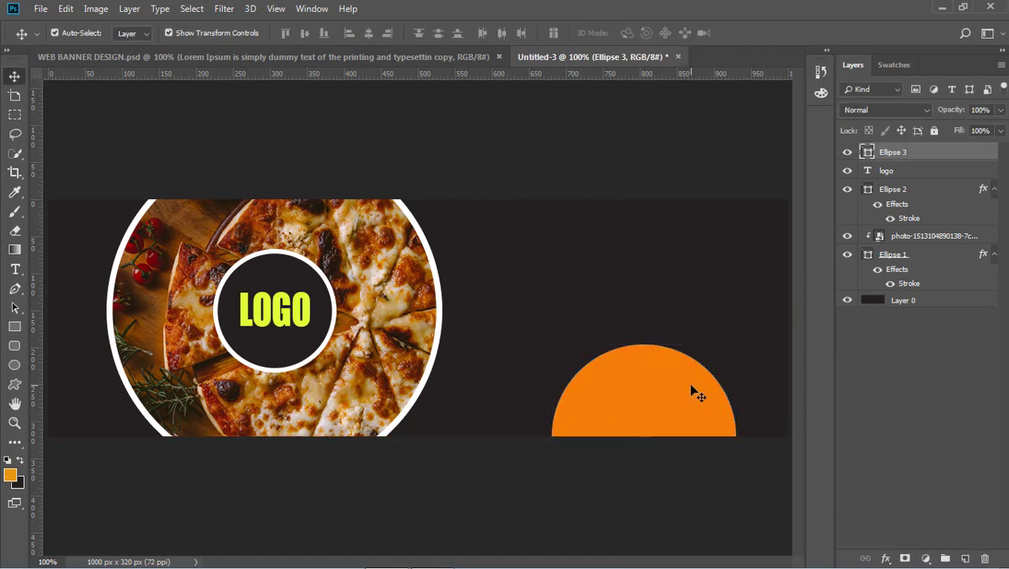
left_click(886, 558)
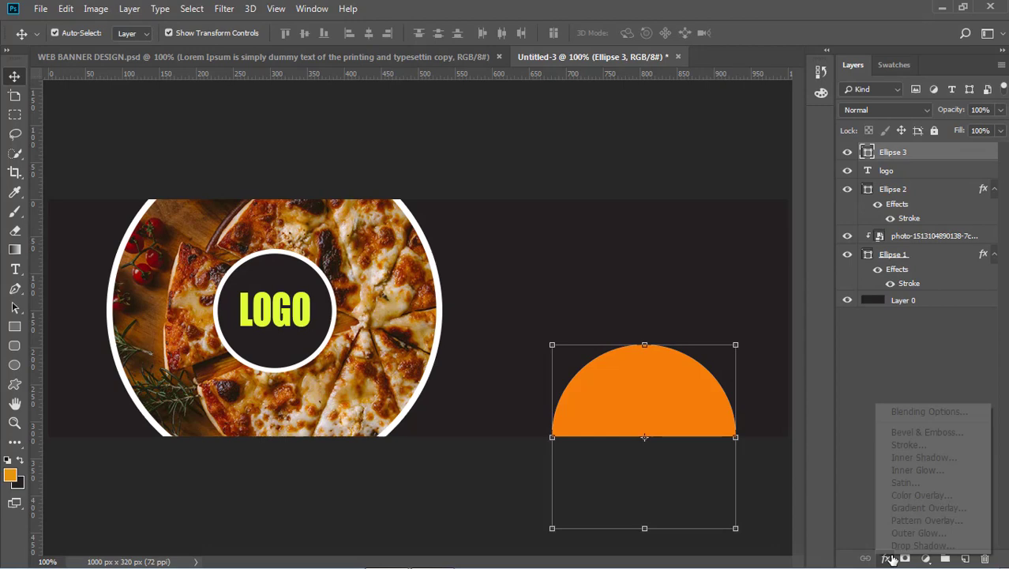
left_click(908, 443)
left_click_drag(706, 219, 990, 345)
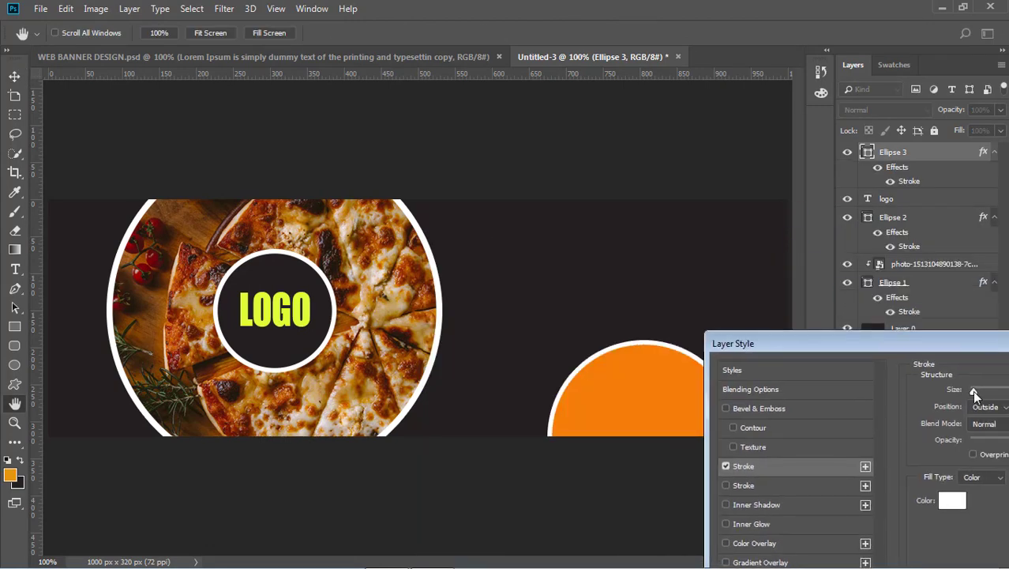
left_click_drag(973, 391, 975, 391)
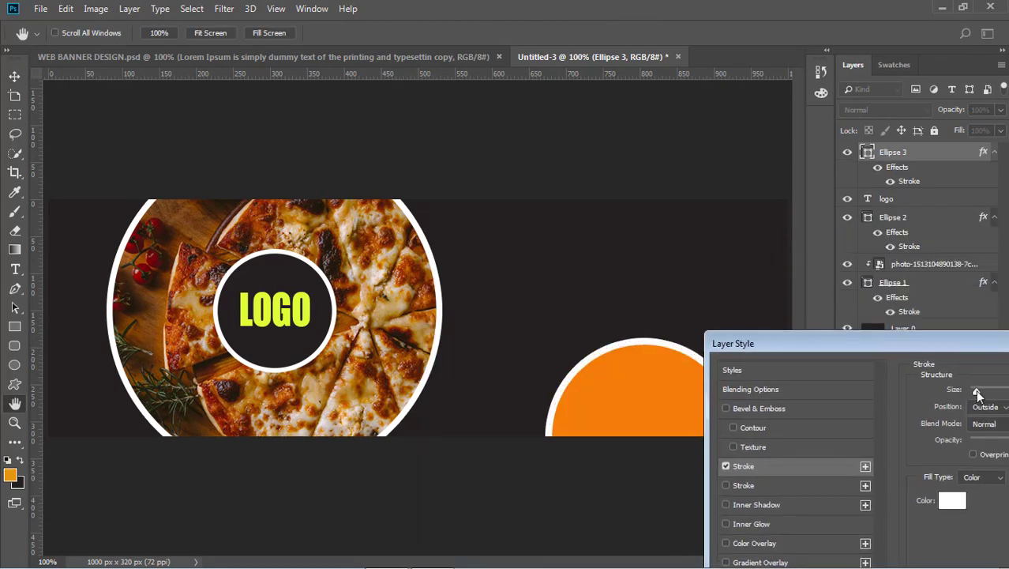
left_click_drag(1005, 345, 791, 346)
left_click(984, 369)
left_click(698, 156)
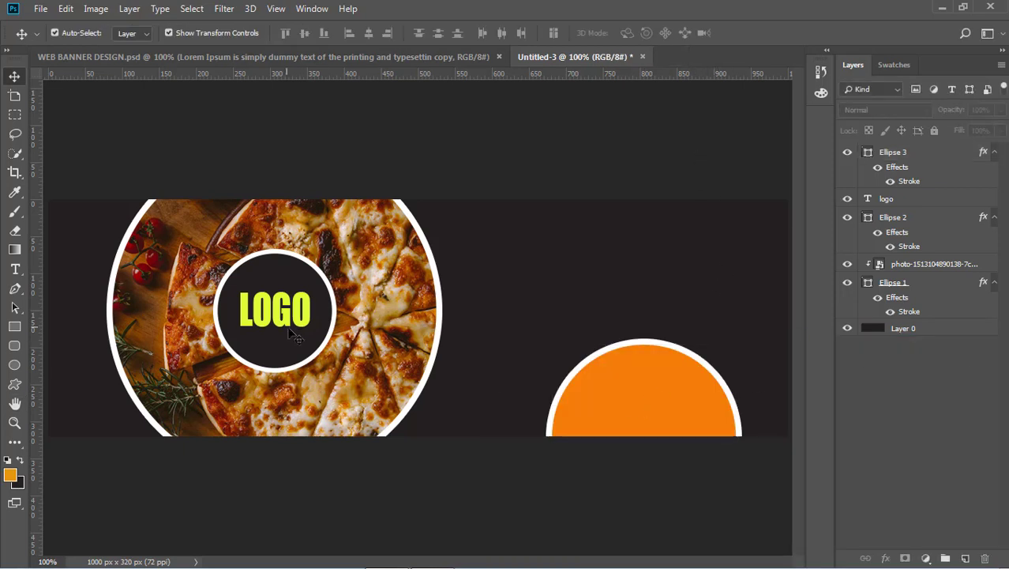
Duplicate the dark circle behind the logo, raise the copy above Ellipse 3, and centre it within the orange half circle.
left_click(289, 330)
left_click_drag(315, 319, 643, 301)
left_click_drag(942, 217, 916, 149)
left_click_drag(637, 289, 682, 447)
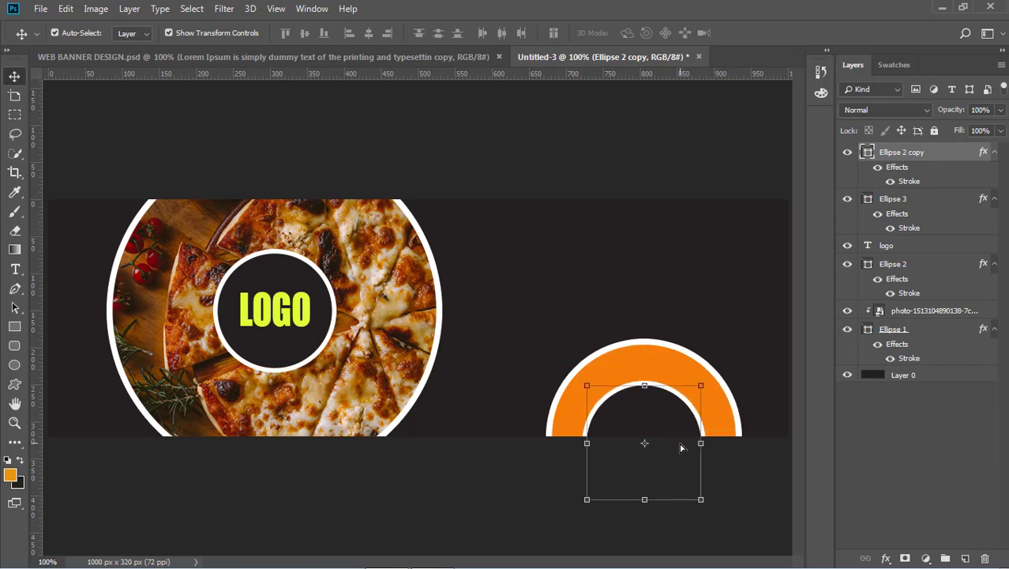
Nudge the copied dark circle down by 4 px and deselect it.
key("Down")
key("Down")
key("Down")
key("Down")
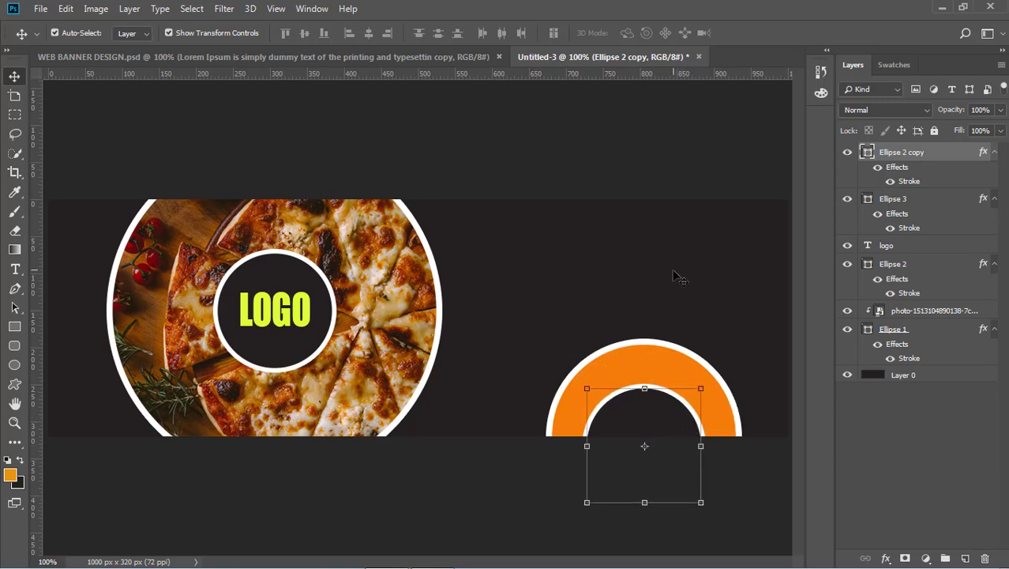
left_click(649, 157)
left_click(651, 390)
left_click(612, 524)
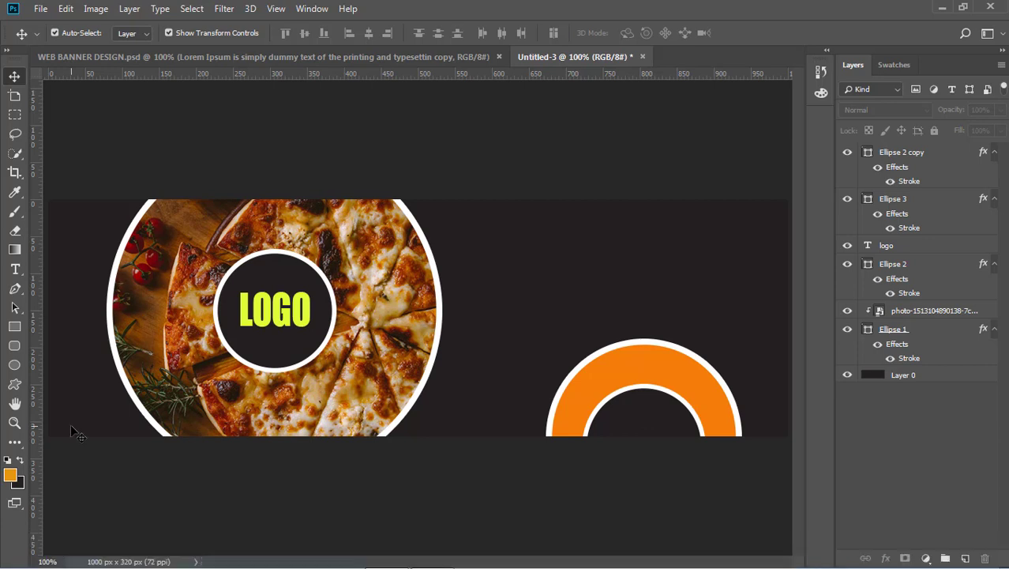
Add the two-line headline "HEALTHY FOOD" / "RESTAURANT" in orange Impact above the orange arc.
left_click(14, 269)
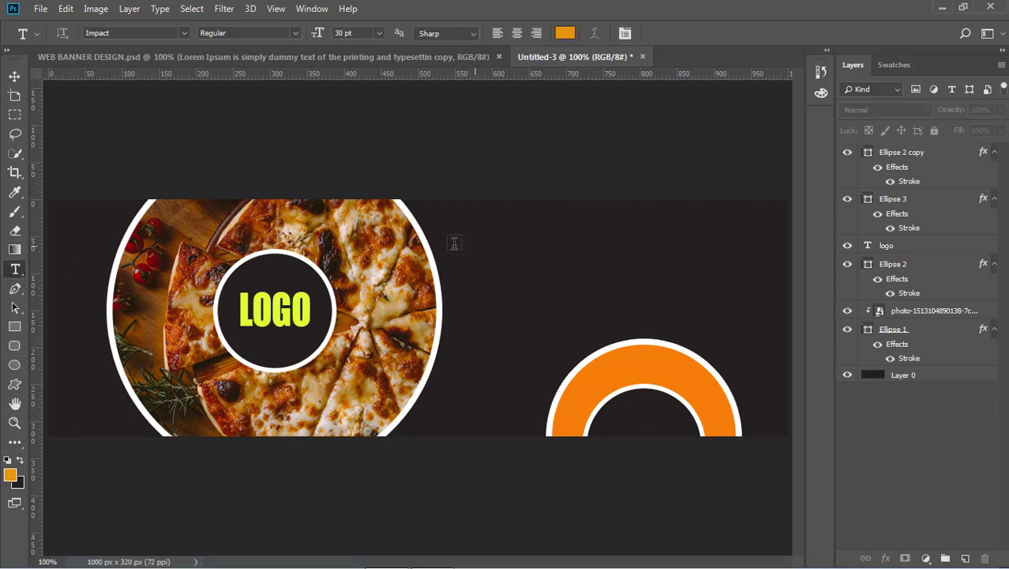
left_click(508, 251)
type("M")
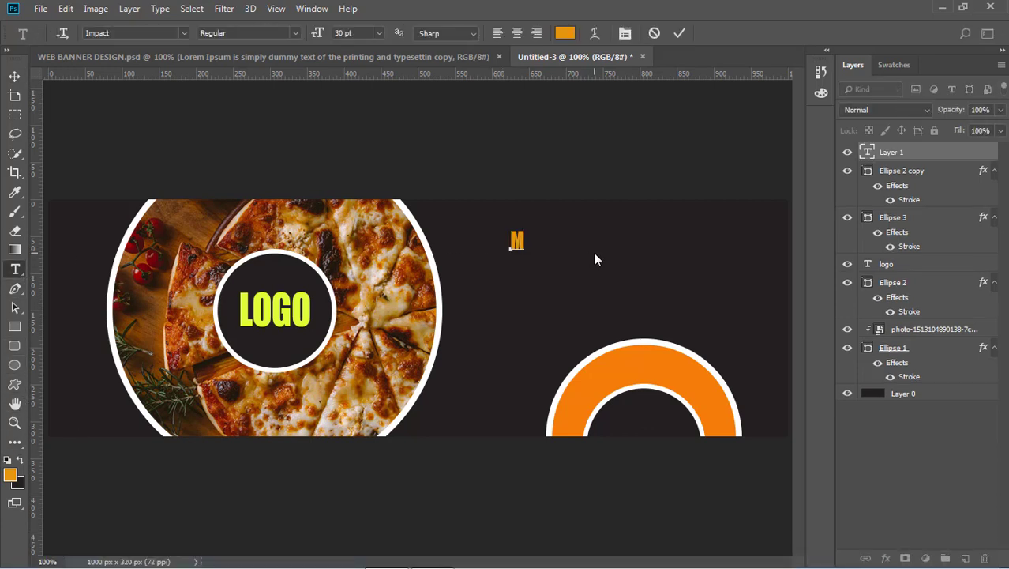
key("BackSpace")
type("HEALTHY")
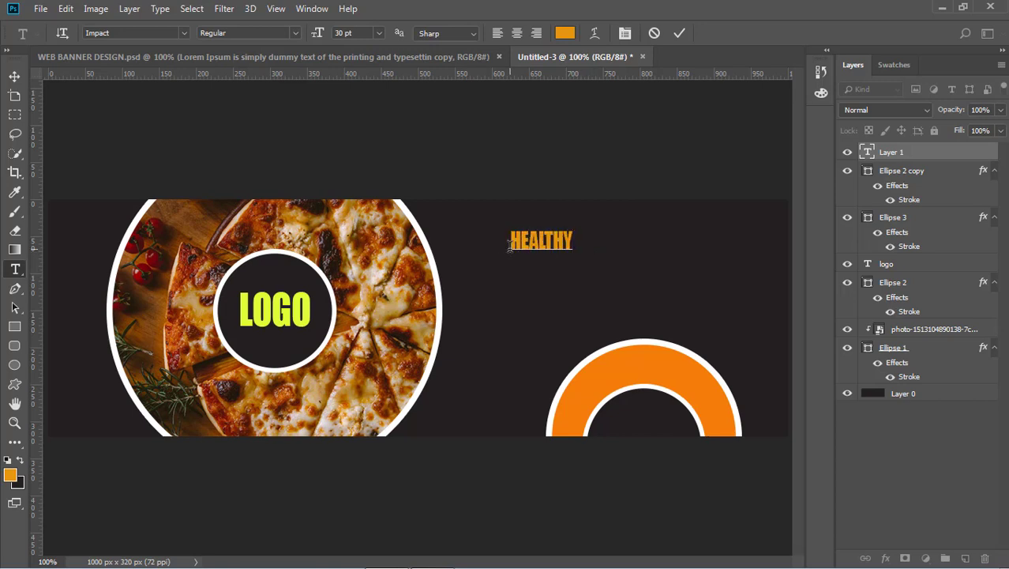
type(" FOD")
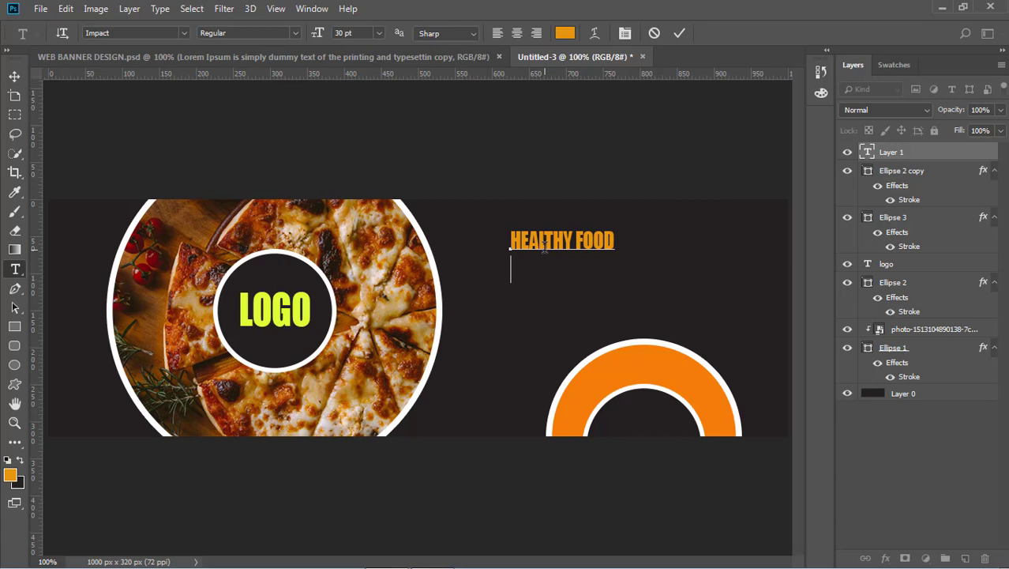
type("ESTA")
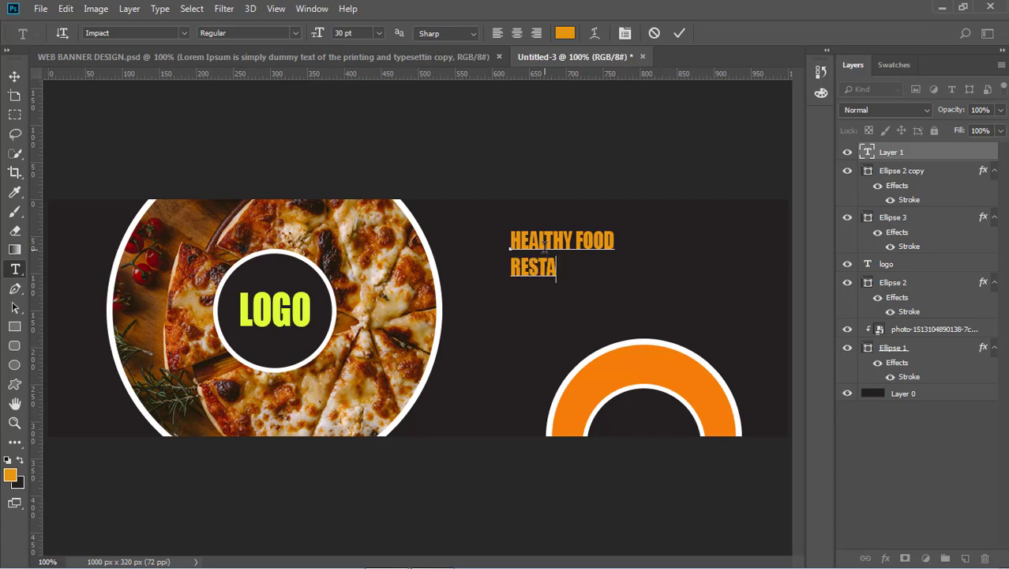
type("RURANT")
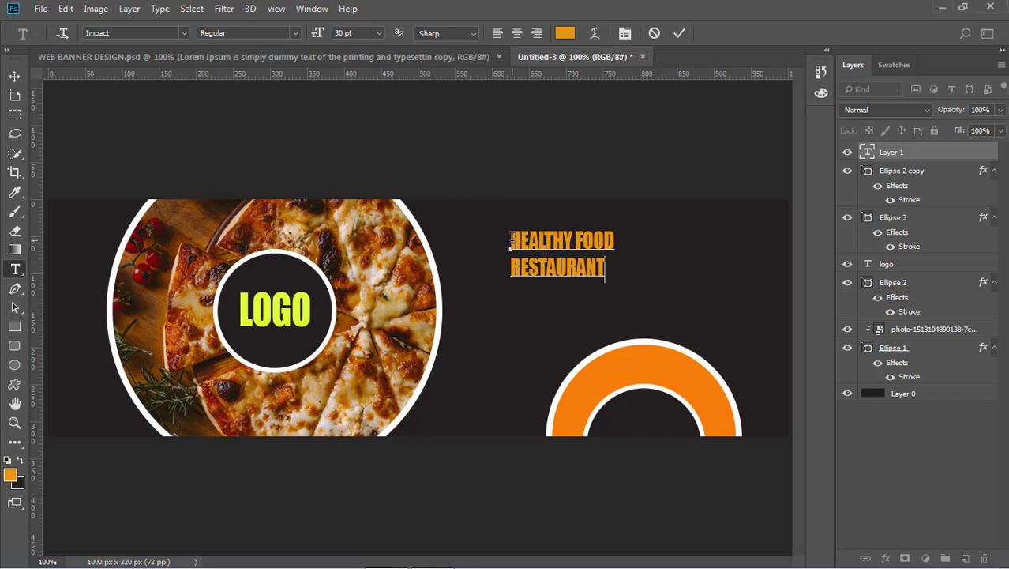
Set the whole headline's font size to 48 pt and commit the text.
key("ctrl+a")
left_click(378, 33)
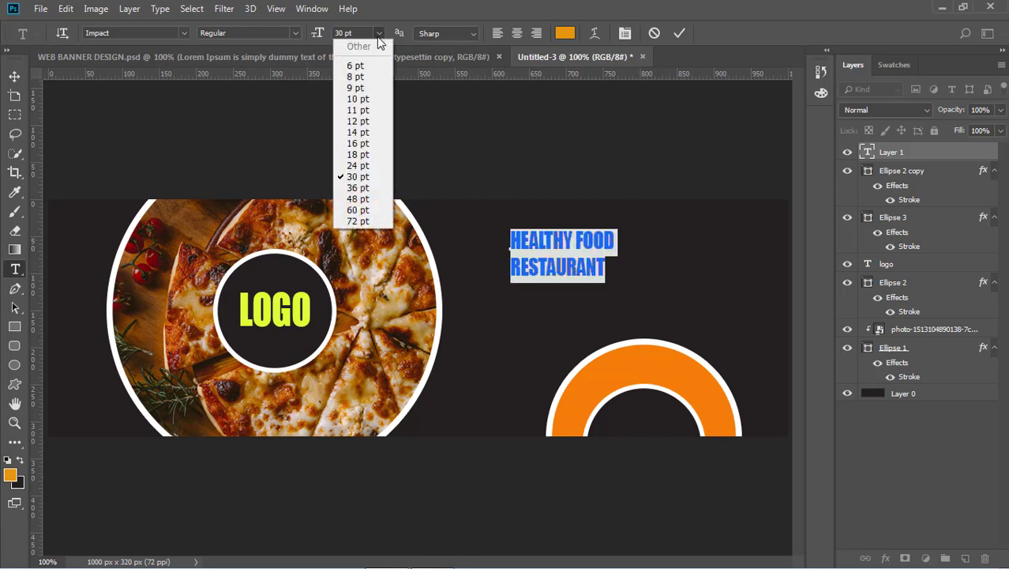
left_click(364, 198)
key("ctrl+Return")
key("v")
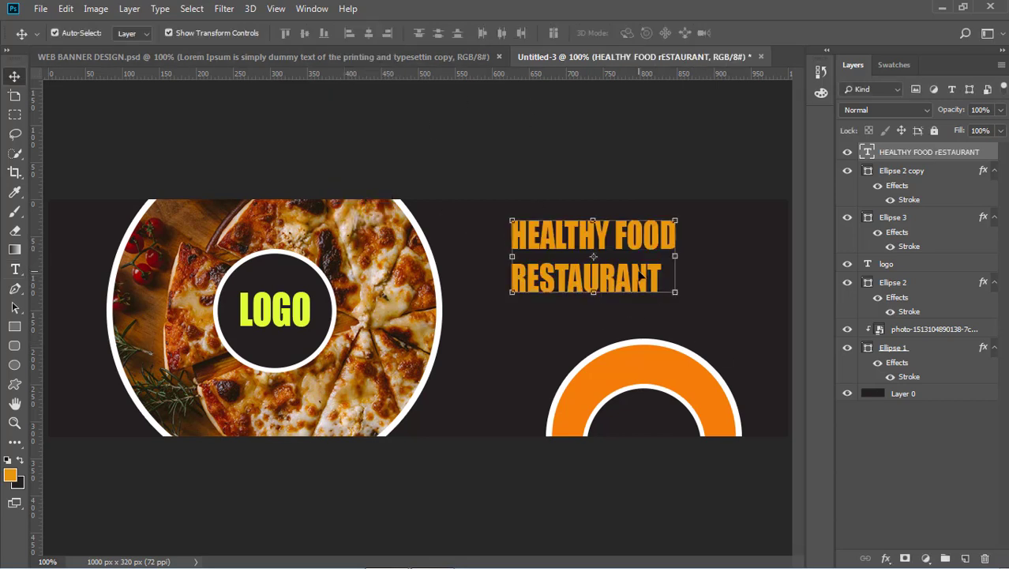
Try Stencil for the headline, settle on the Forte font, and show the character settings.
left_click(14, 269)
left_click(167, 33)
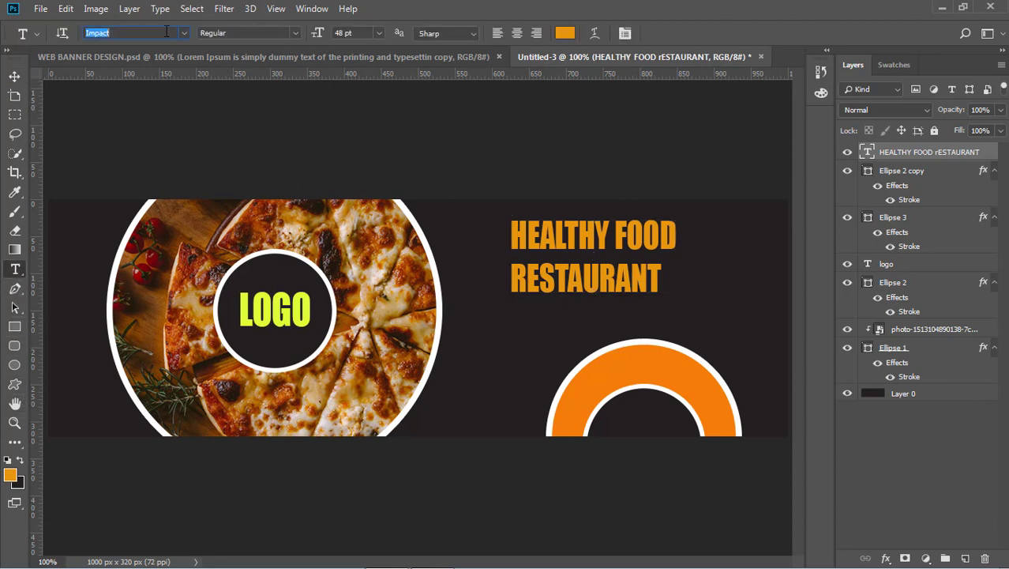
type("Forte")
key("Return")
type("Stencil")
key("Return")
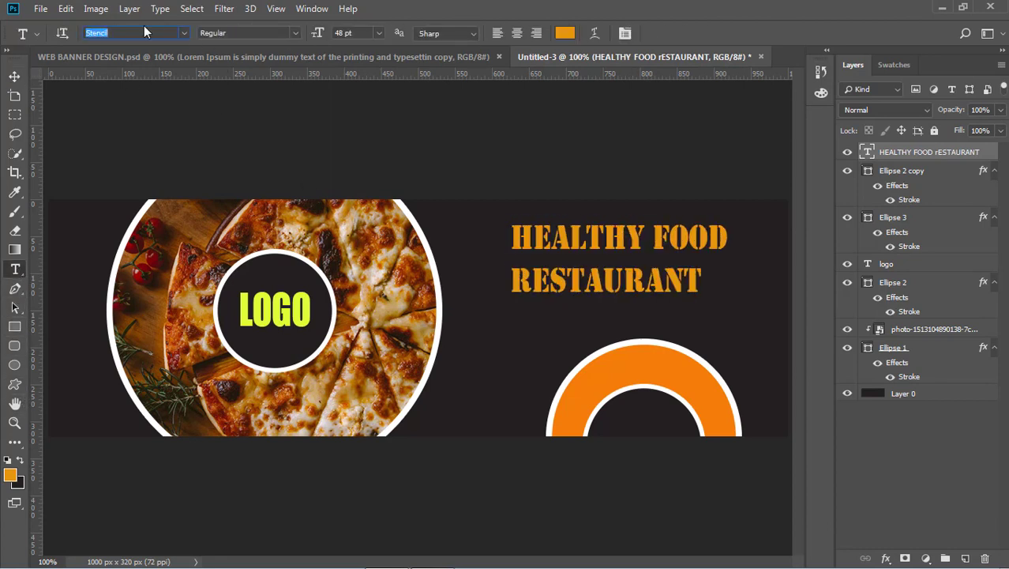
left_click(625, 33)
left_click(15, 77)
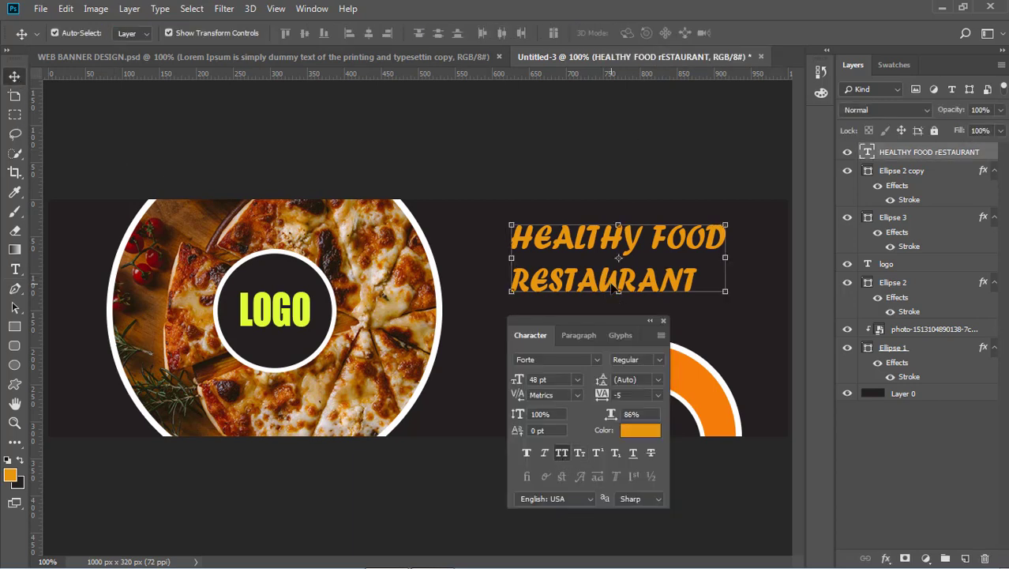
Indent "RESTAURANT" with leading spaces and set the "HEALTHY FOOD" line to 60 pt.
left_click(14, 268)
left_click(514, 283)
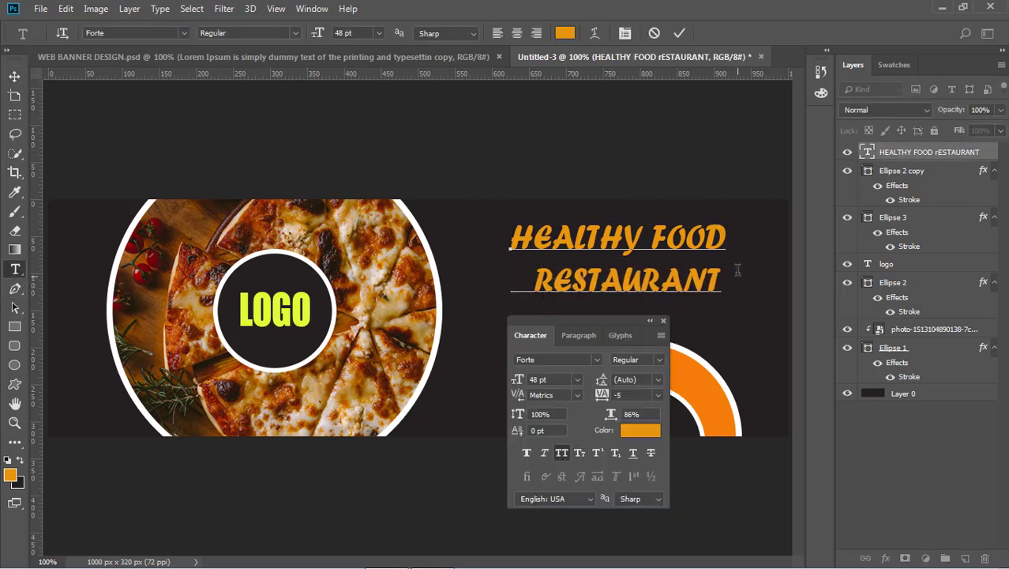
left_click_drag(728, 244, 510, 239)
left_click(379, 33)
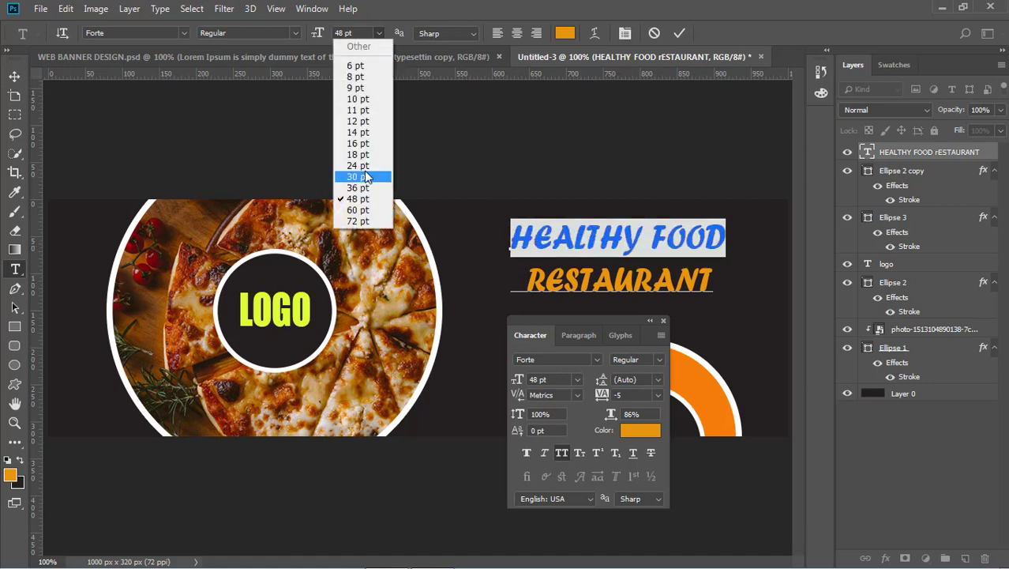
left_click(364, 209)
Move the headline further left and add more leading spaces before "RESTAURANT" to centre it under "HEALTHY FOOD".
left_click_drag(705, 239, 662, 240)
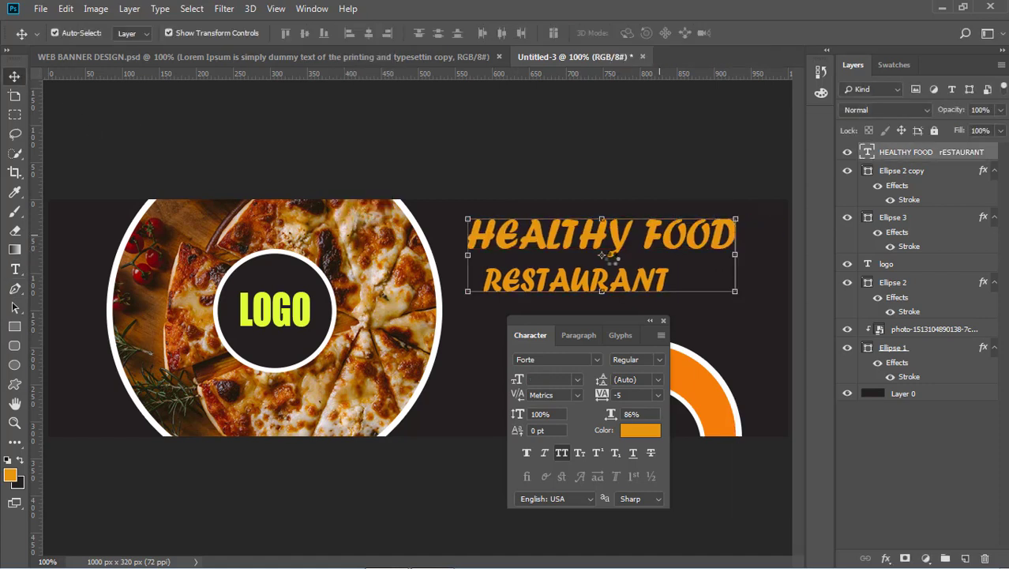
left_click(15, 270)
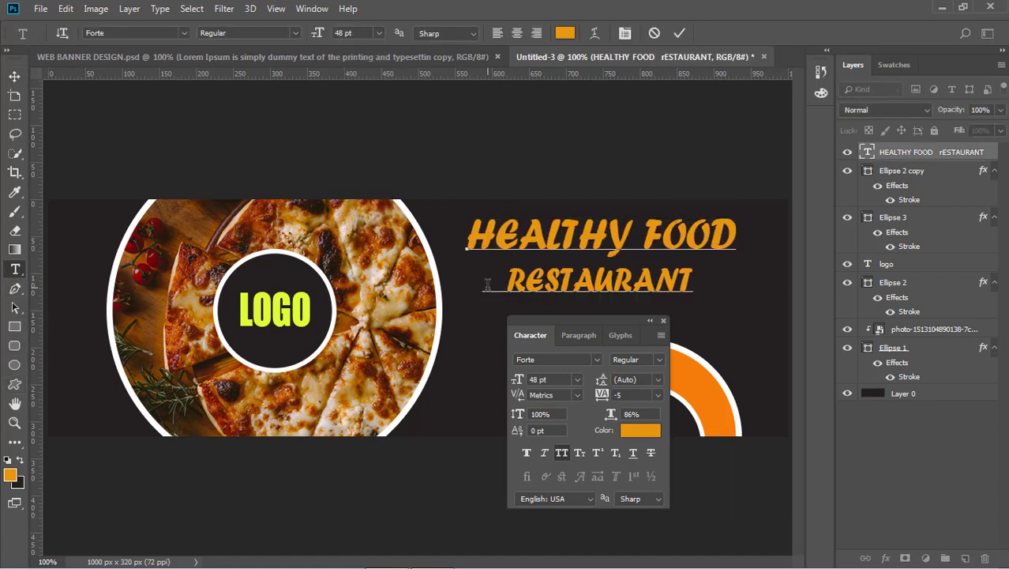
left_click(14, 76)
left_click(663, 320)
Nudge Ellipse 3 and Ellipse 2 copy, the two circles of the orange arc, together 16 px down and 3 px right.
left_click_drag(665, 409, 666, 400)
left_click(846, 467)
left_click(932, 219)
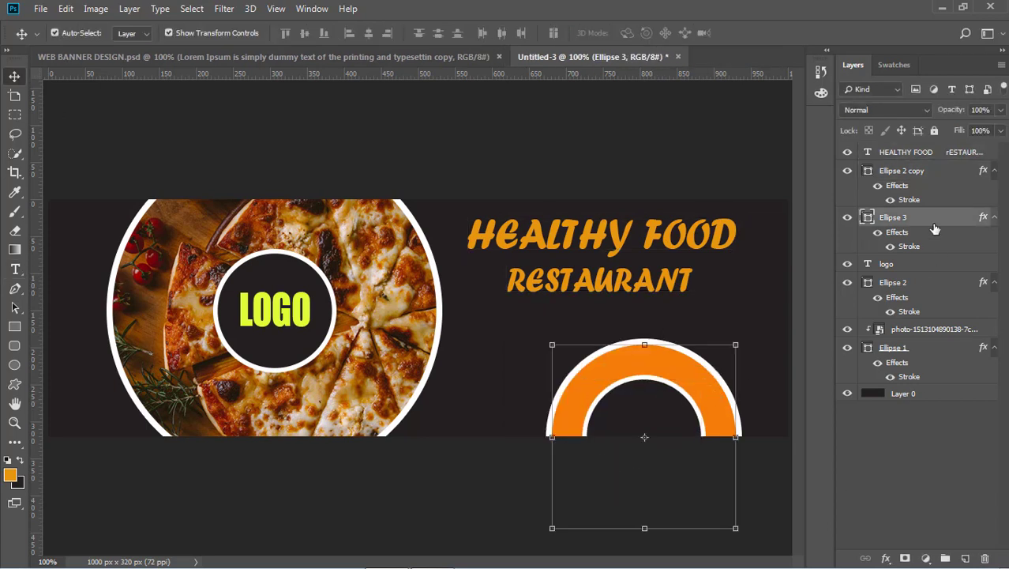
left_click(934, 174, "ctrl")
key("Down")
key("Down")
key("Down")
key("Down")
key("Down")
key("Down")
key("Down")
key("Down")
key("Down")
key("Down")
key("Down")
key("Down")
key("Down")
key("Down")
key("Down")
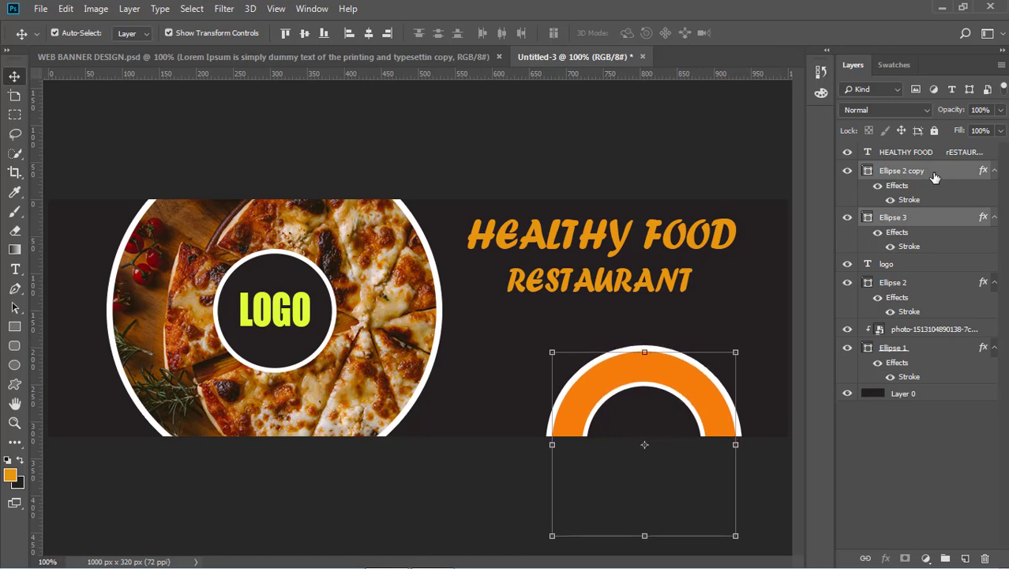
key("Down")
key("Right")
key("Right")
key("Right")
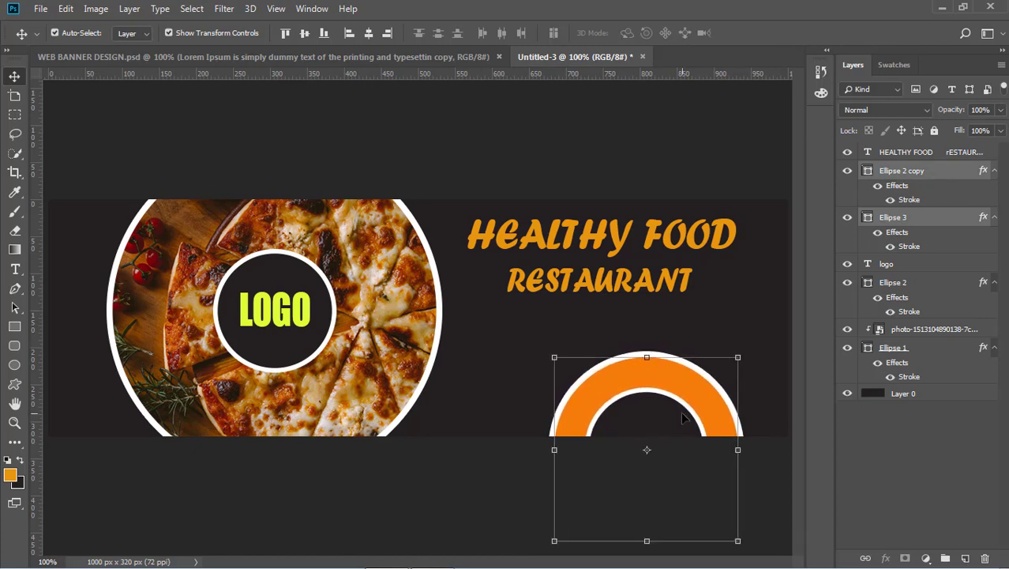
Nudge the arc's inner circle (Ellipse 2 copy) slightly sideways to even out the orange ring around it.
left_click(565, 458)
left_click(652, 403)
key("Right")
key("Right")
key("Right")
key("Left")
key("Left")
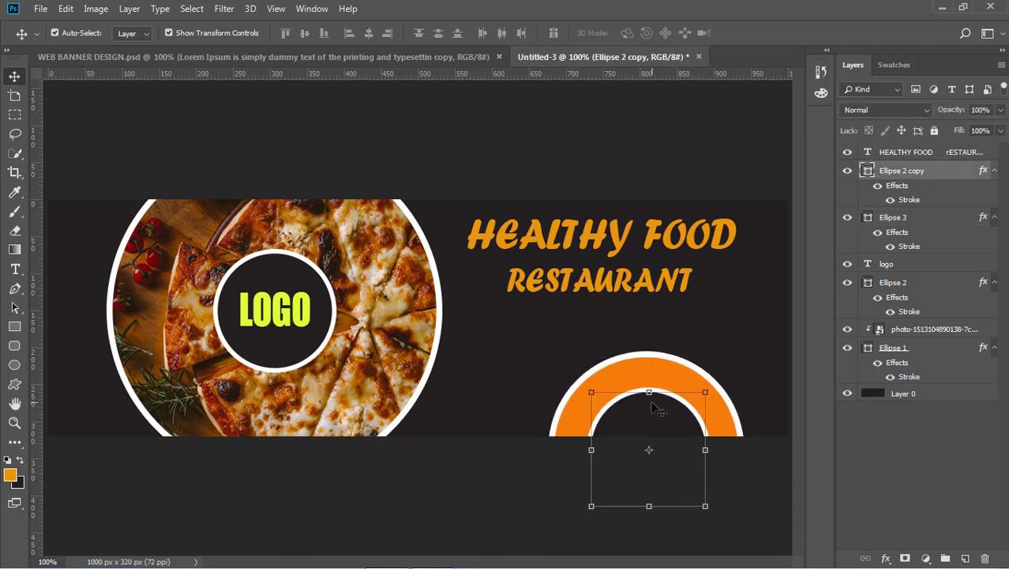
left_click(695, 548)
Scale the headline down proportionally, reposition it above the orange arc and commit the transform.
left_click(682, 279)
left_click_drag(734, 292, 687, 277)
left_click_drag(649, 241, 682, 234)
key("Return")
left_click(633, 149)
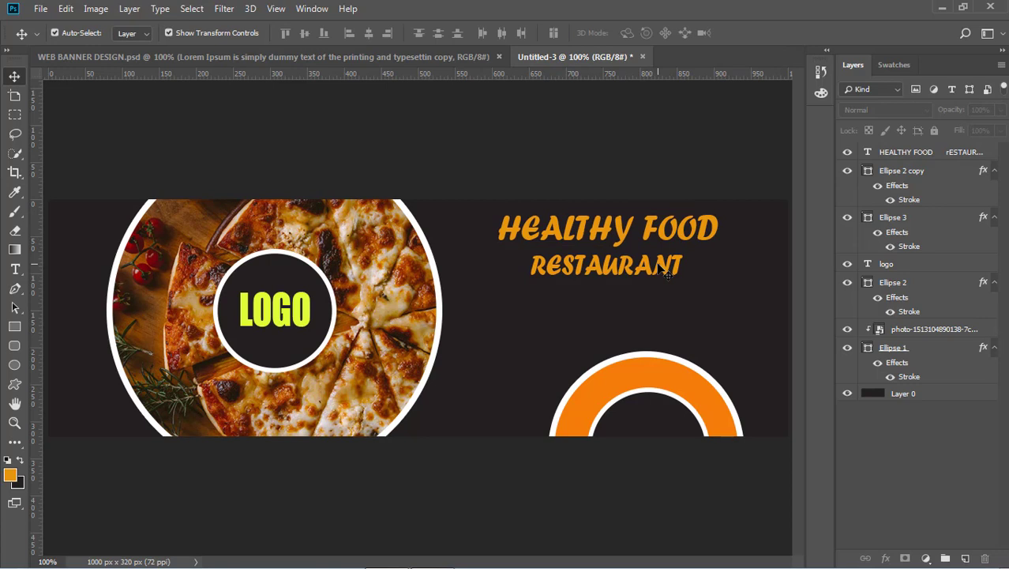
Add a new text line "RESERVE NOW" between the headline and the orange arc.
left_click(15, 269)
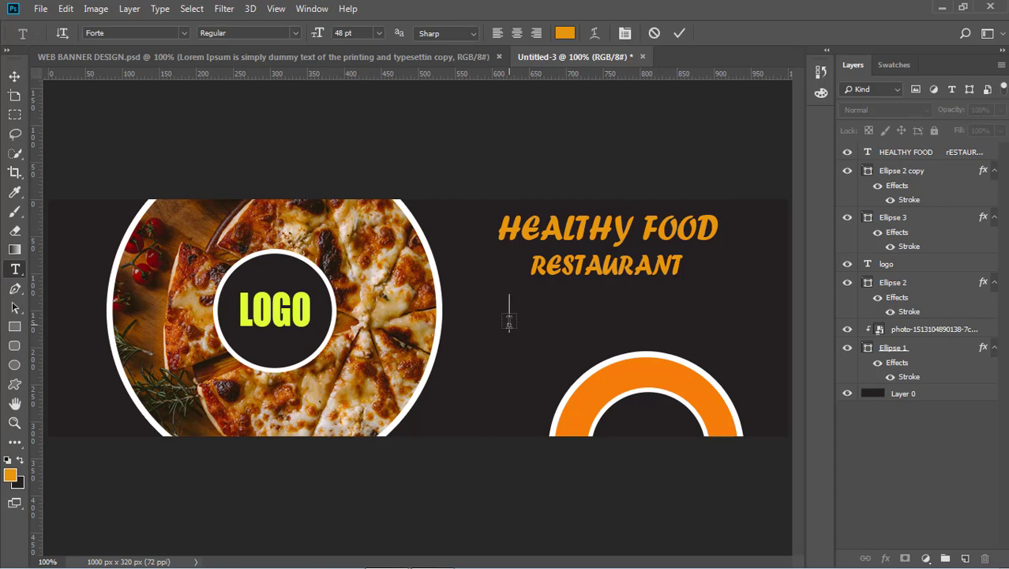
left_click(509, 312)
type("RES ")
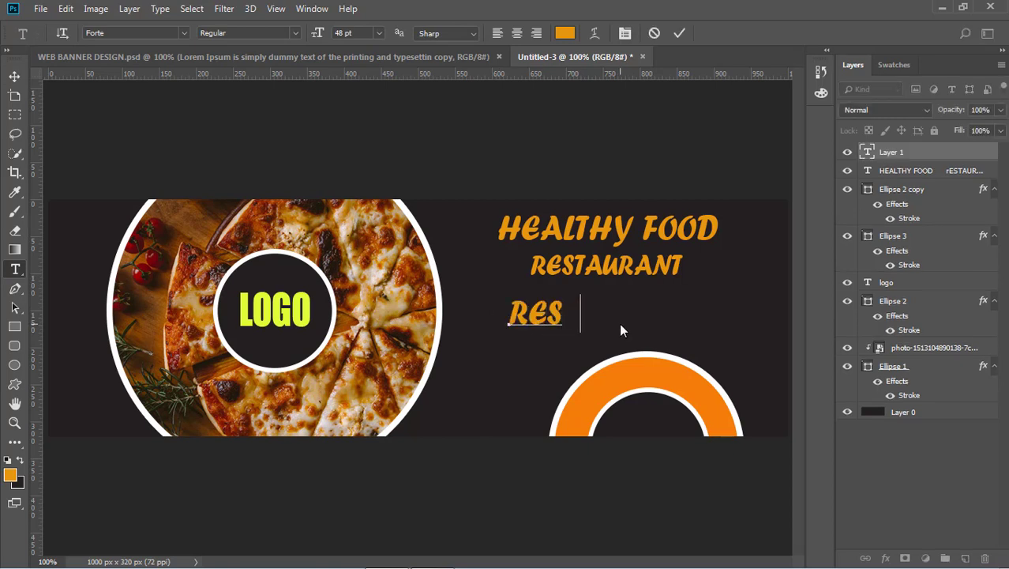
type("ERVE")
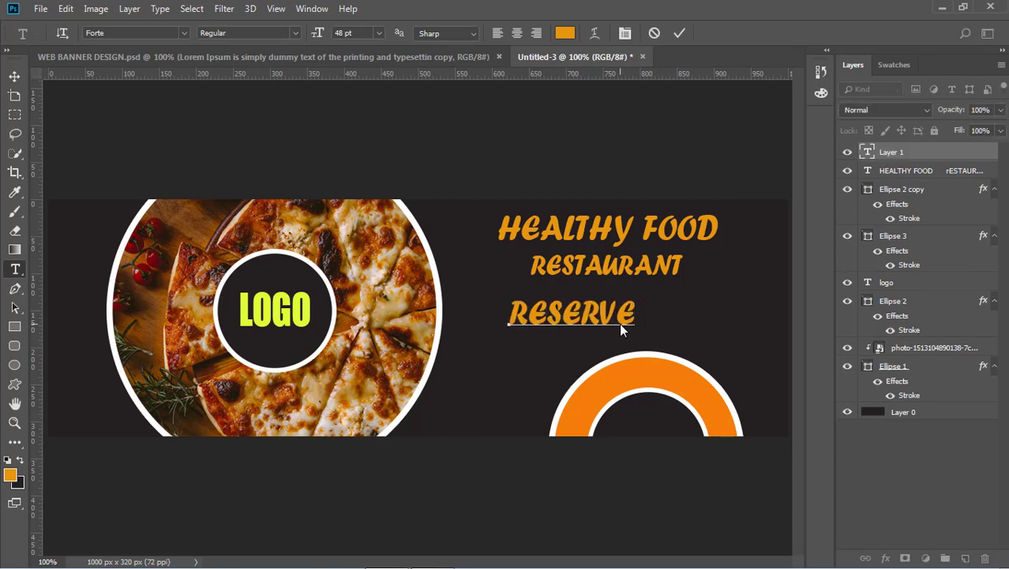
type(" NOW")
key("ctrl+a")
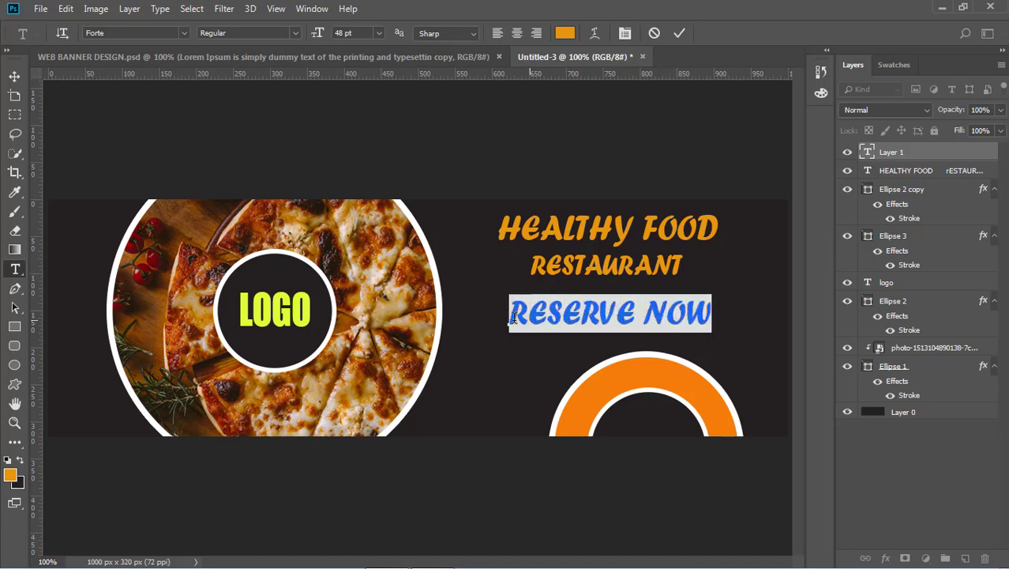
left_click(15, 76)
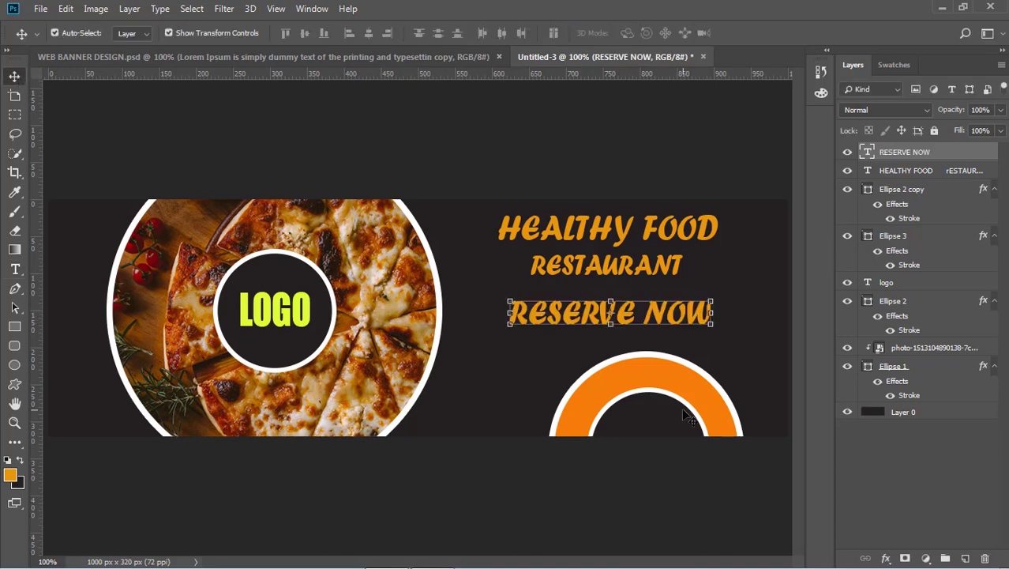
Try out different fonts on the "RESERVE NOW" text and settle on Bodoni Bd BT Bold.
key("t")
key("Down")
key("Down")
key("Down")
key("Down")
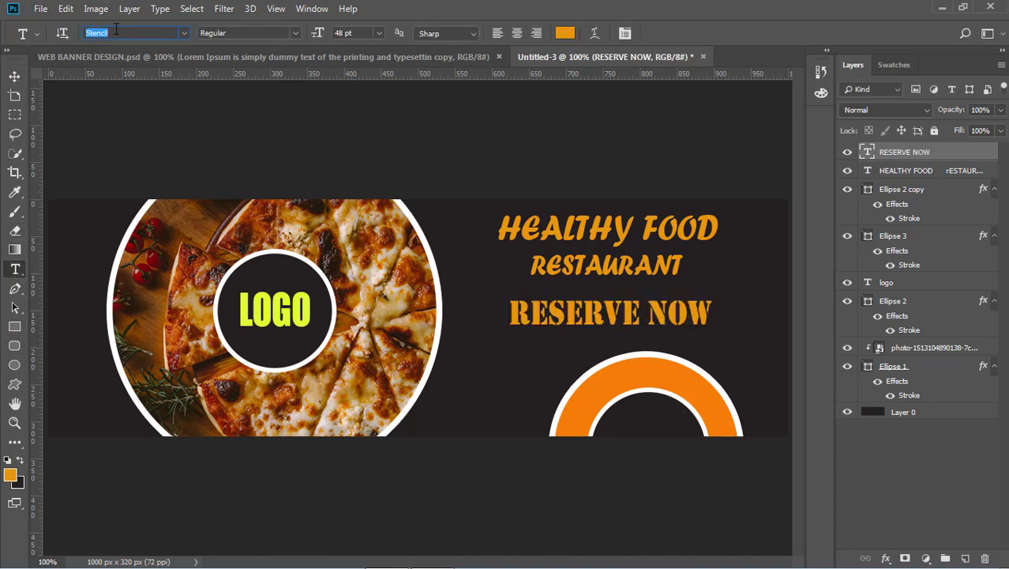
key("Down")
key("Down")
key("Down")
key("Down")
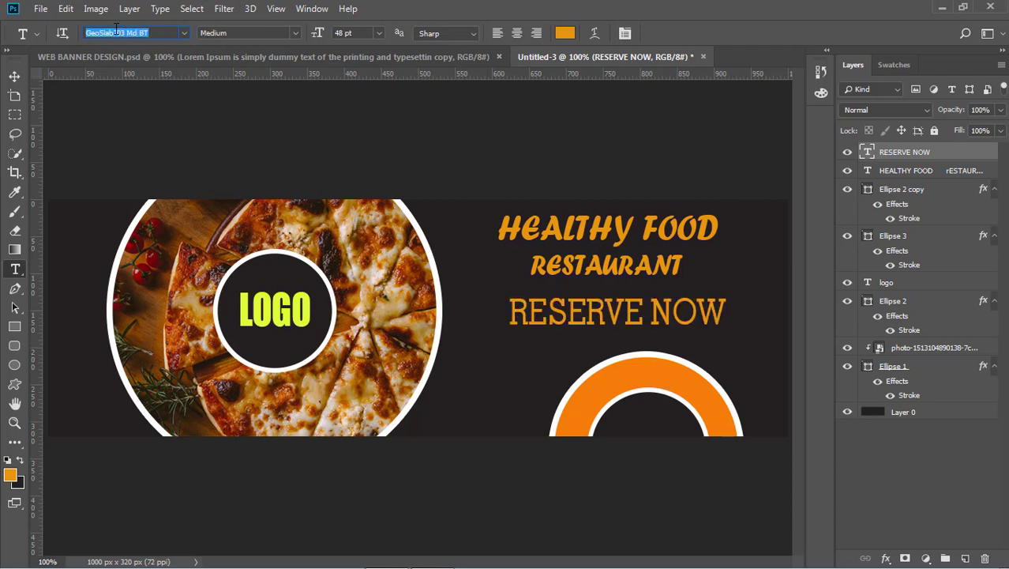
key("Down")
key("Down")
key("Down")
key("Down")
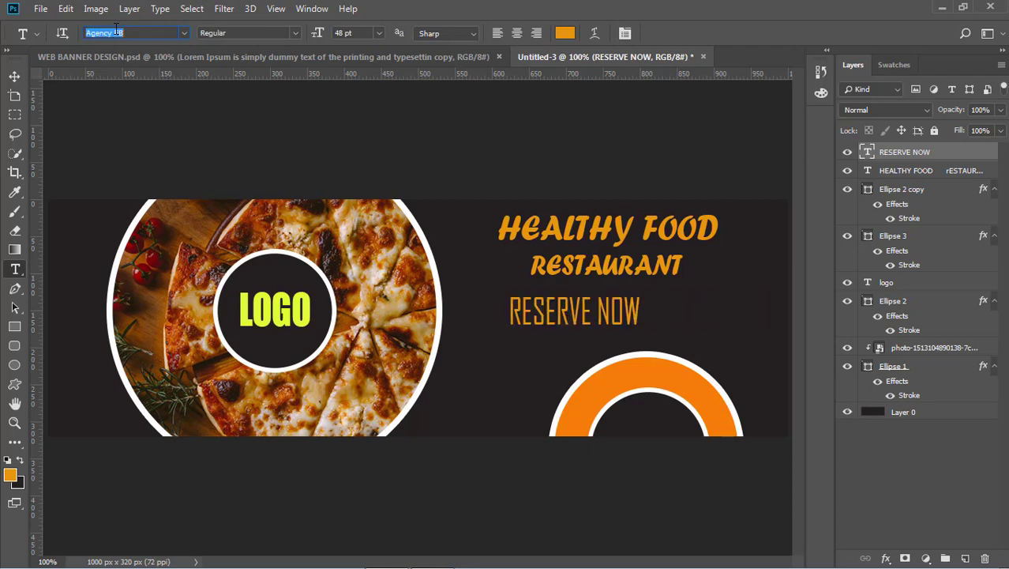
key("Down")
key("Down")
key("Down")
key("Down")
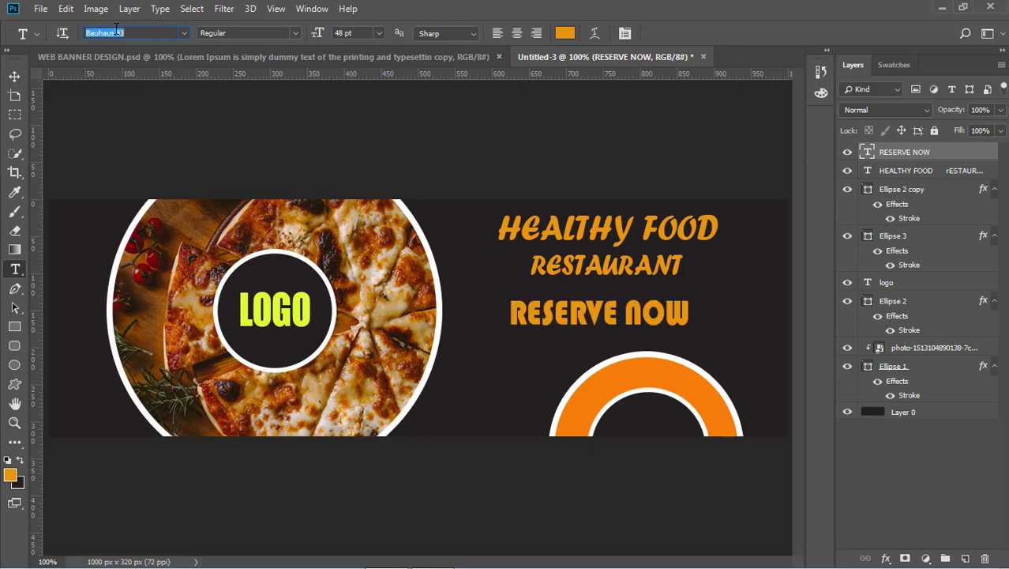
key("Down")
key("Down")
key("Down")
key("Down")
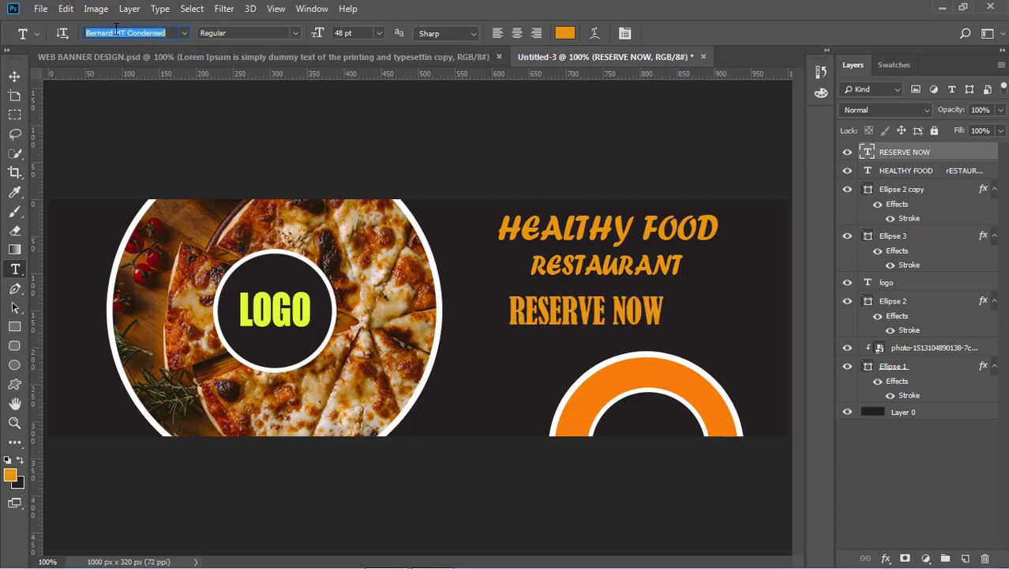
key("Down")
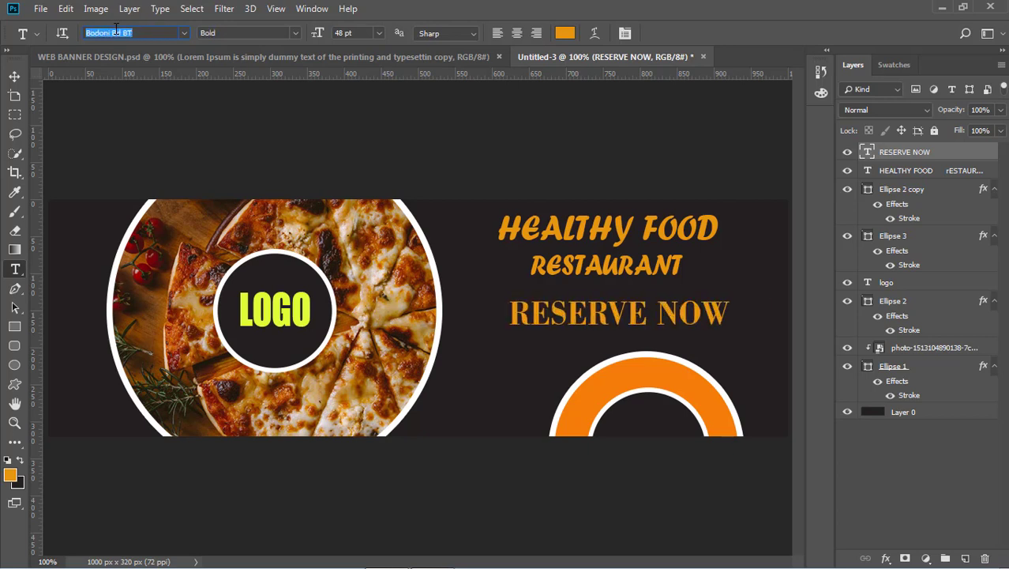
left_click(379, 33)
left_click(357, 159)
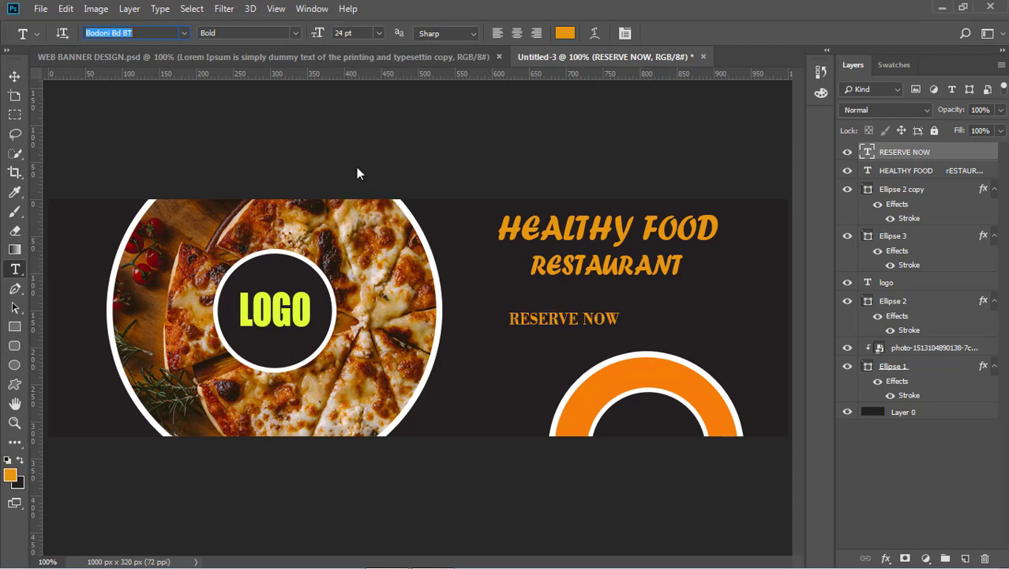
left_click(15, 76)
left_click(620, 318)
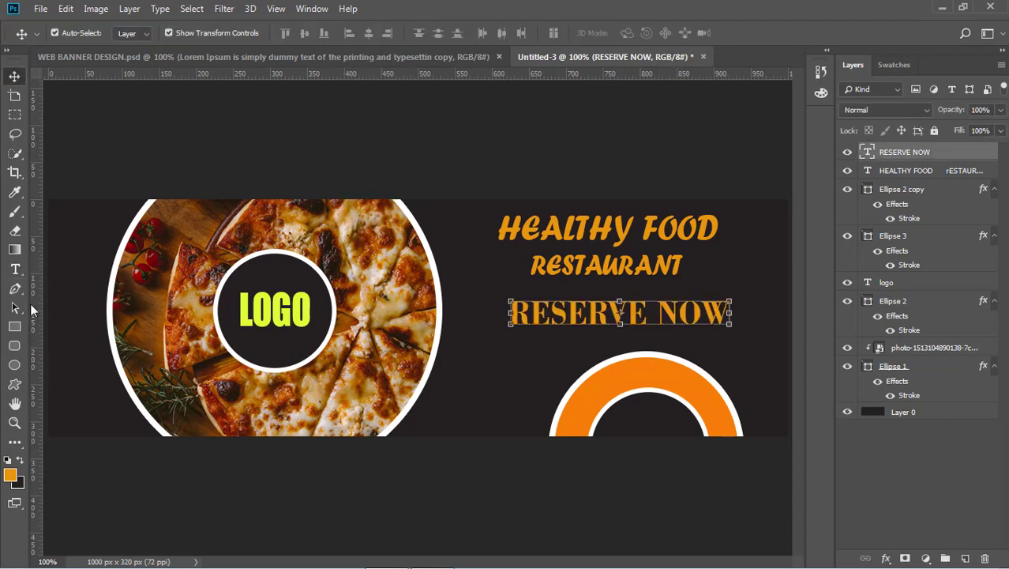
Set the "RESERVE NOW" font size to 24 pt and shift the text slightly up and right.
left_click(15, 269)
left_click(379, 33)
left_click(357, 165)
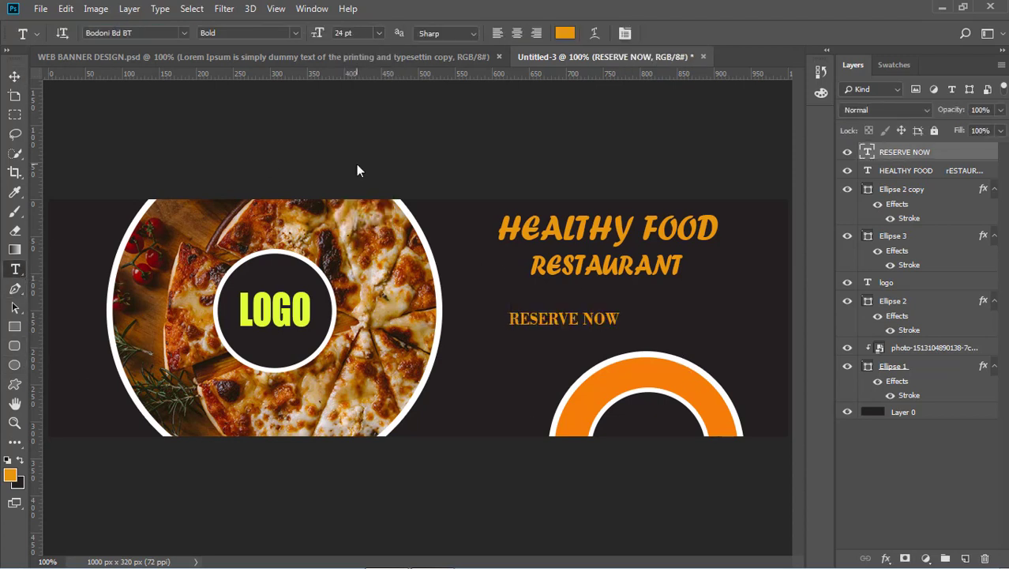
left_click(14, 76)
mouse_move(637, 345)
left_mouse_down()
mouse_move(634, 399)
mouse_move(641, 338)
left_mouse_up()
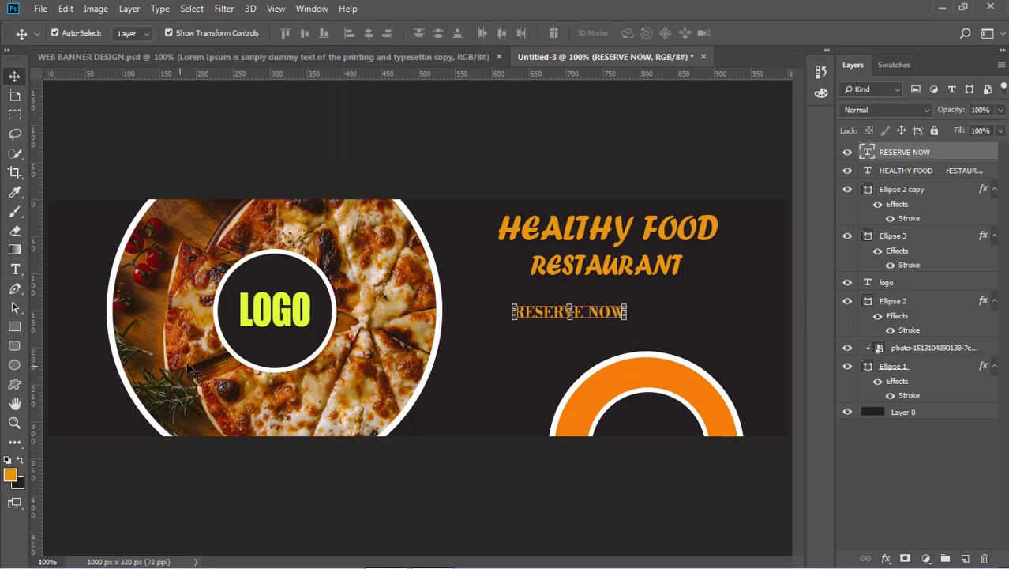
Change the colour of the "RESERVE NOW" text to white (ffffff).
left_click(15, 269)
left_click(565, 33)
left_click(588, 310)
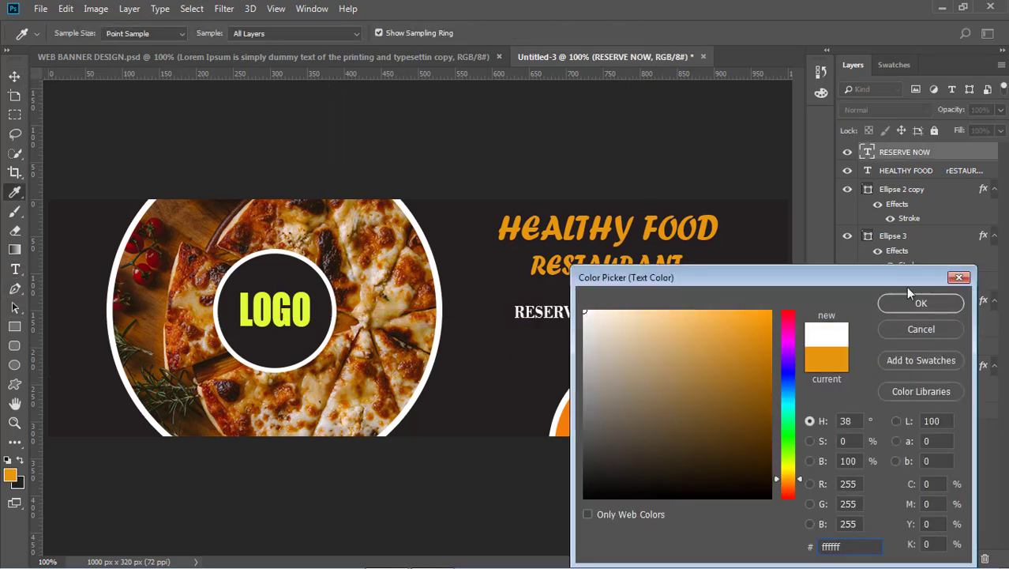
left_click(919, 301)
Draw an unfilled rectangle about 181 x 45 px with a solid 0.44 px white stroke around "RESERVE NOW".
left_click(14, 384)
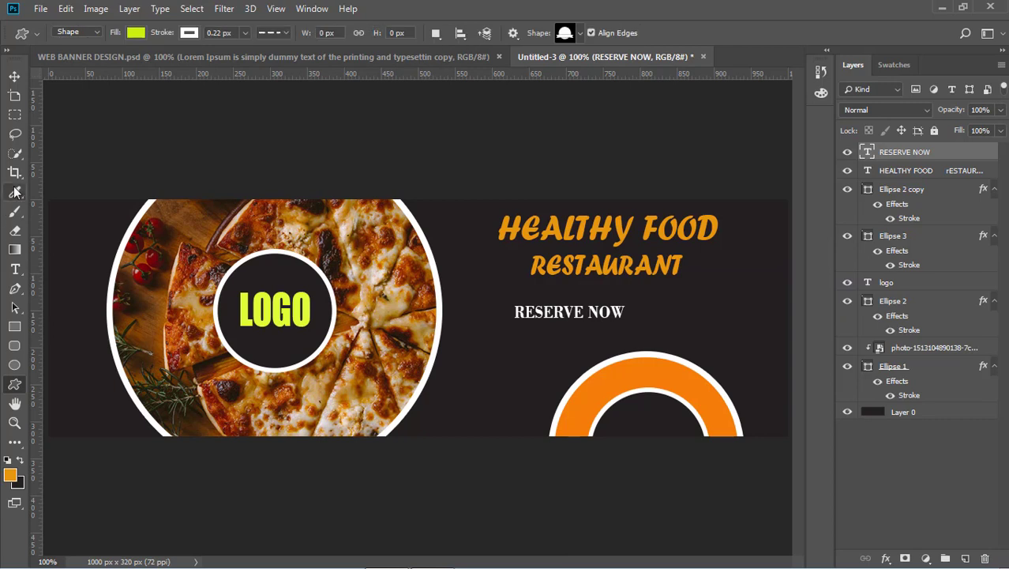
left_click(14, 326)
left_click(136, 33)
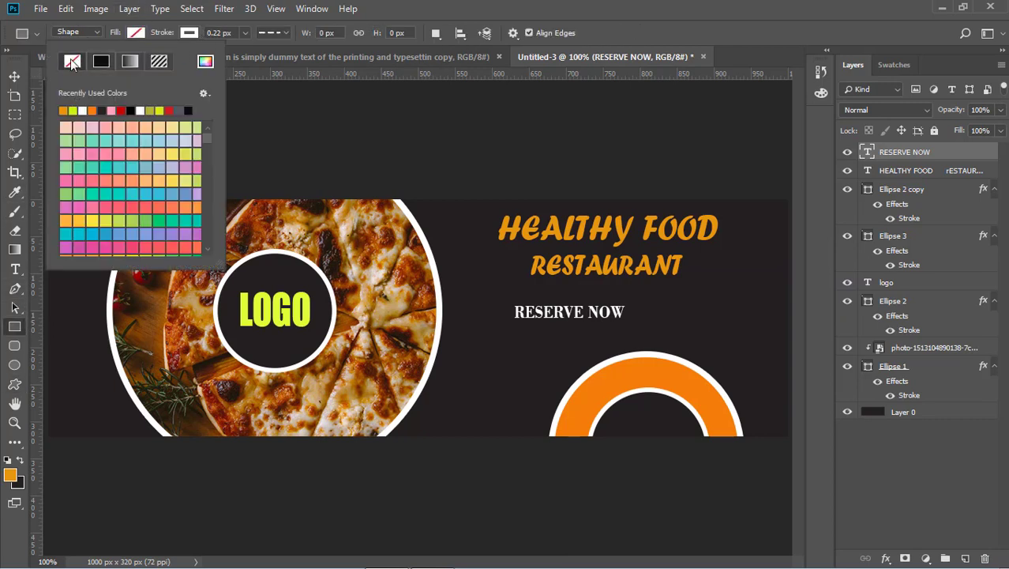
left_click(272, 33)
left_click(267, 81)
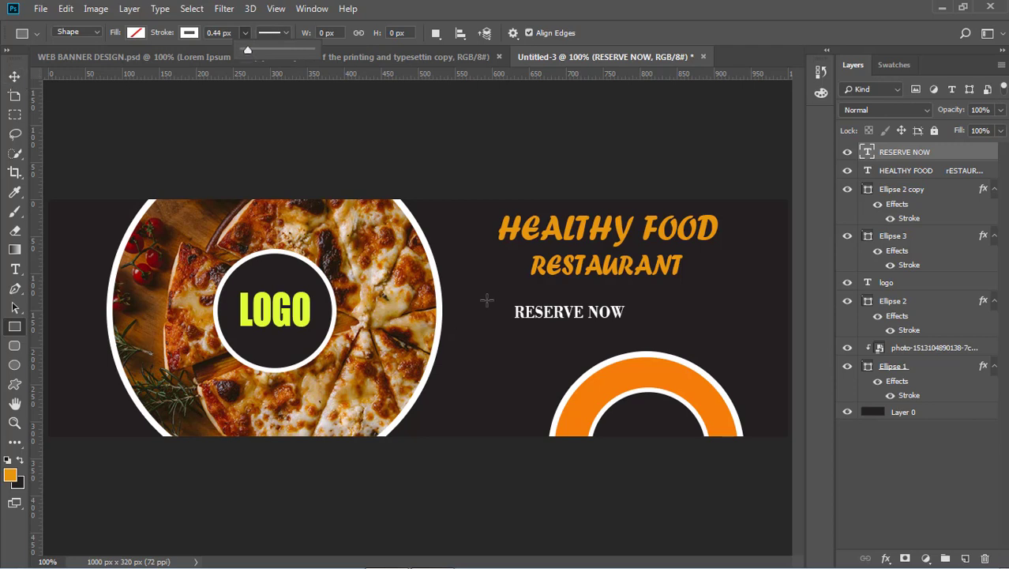
mouse_move(504, 295)
left_mouse_down()
mouse_move(533, 331)
mouse_move(640, 329)
left_mouse_up()
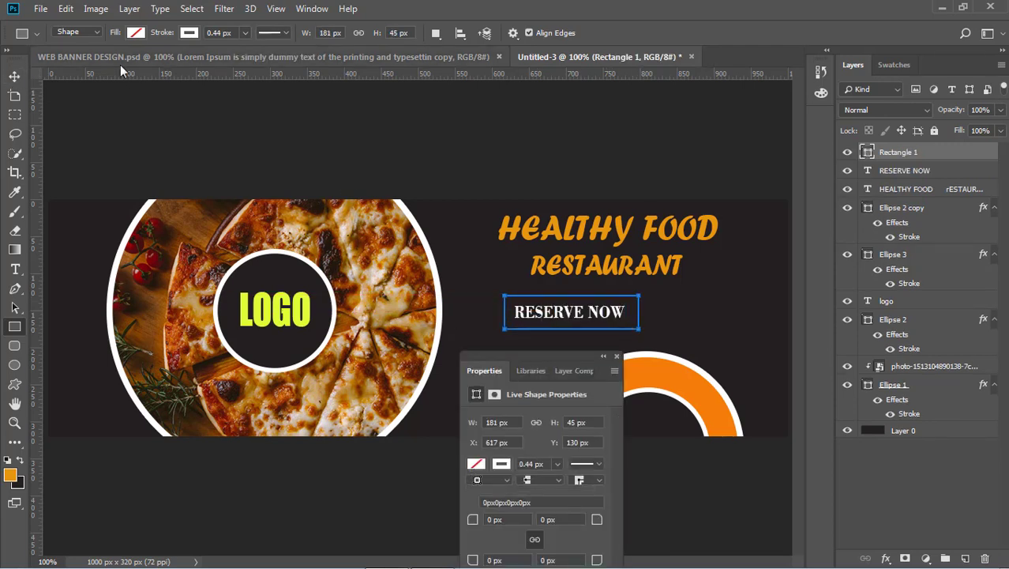
Increase the stroke width of the rectangle around "RESERVE NOW" and close the shape properties.
left_click(18, 77)
left_click(600, 302)
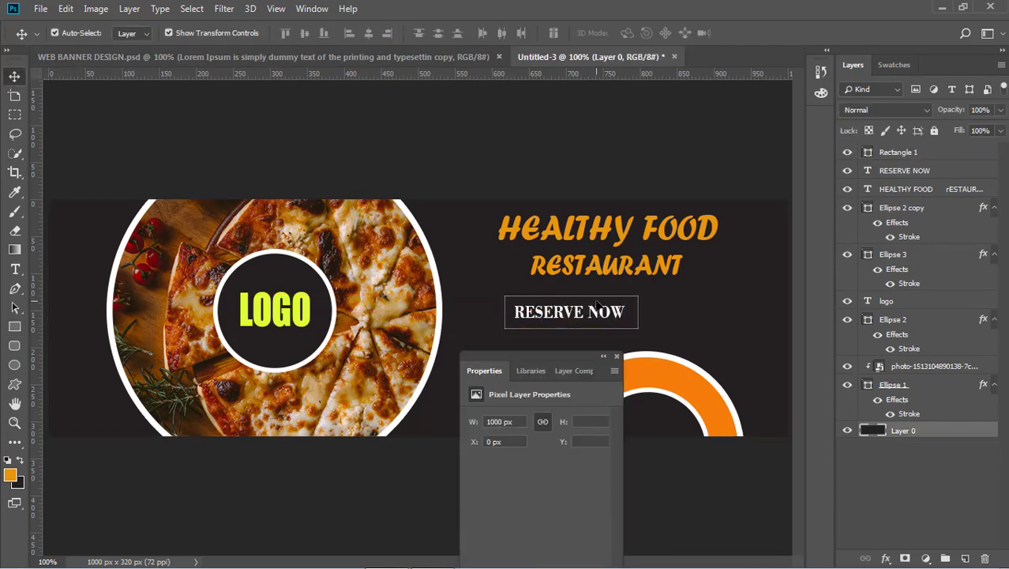
left_click(874, 157)
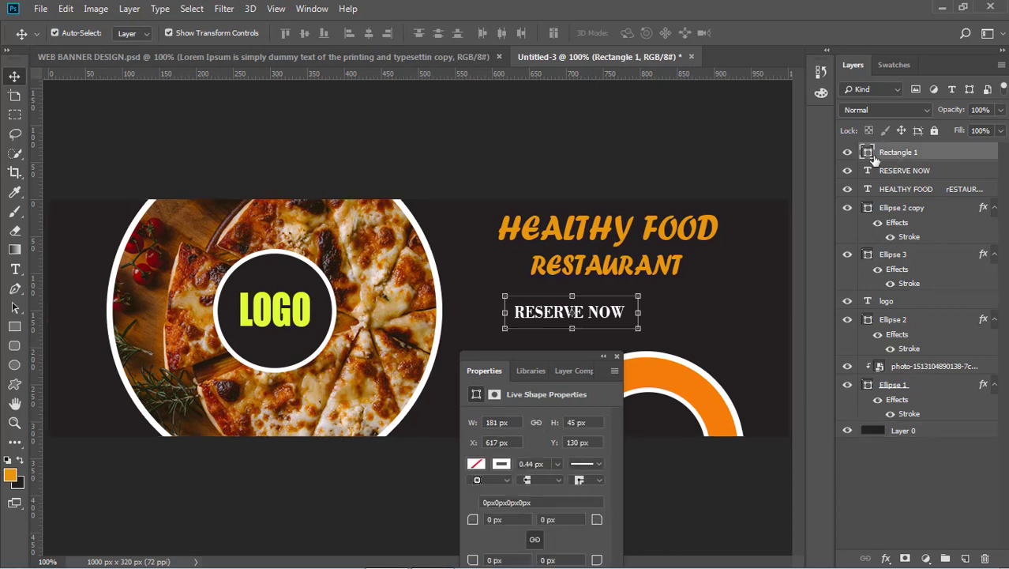
left_click(14, 326)
left_click(276, 32)
left_click(245, 32)
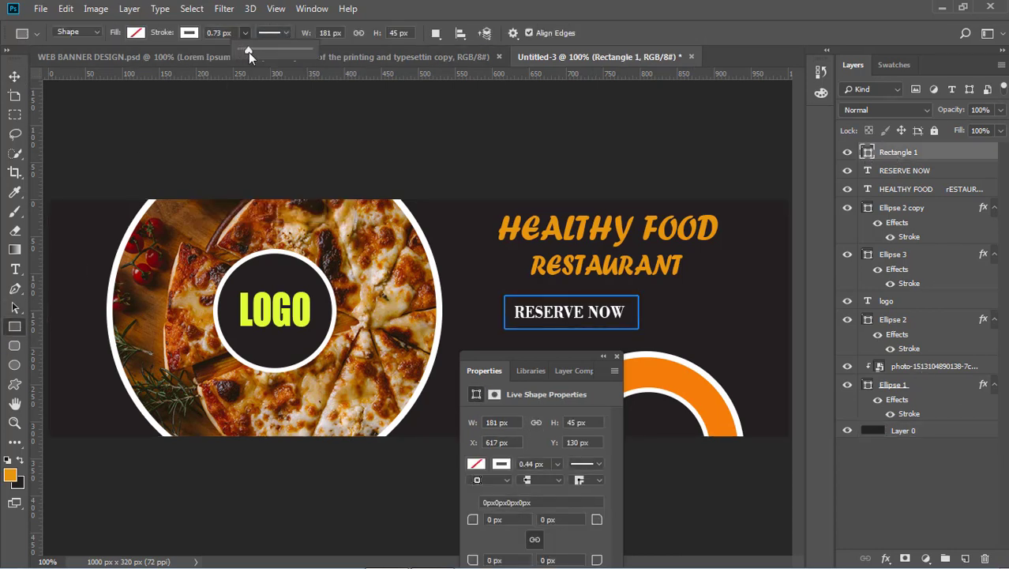
left_click_drag(249, 52, 252, 52)
left_click(15, 77)
left_click(128, 129)
left_click(617, 356)
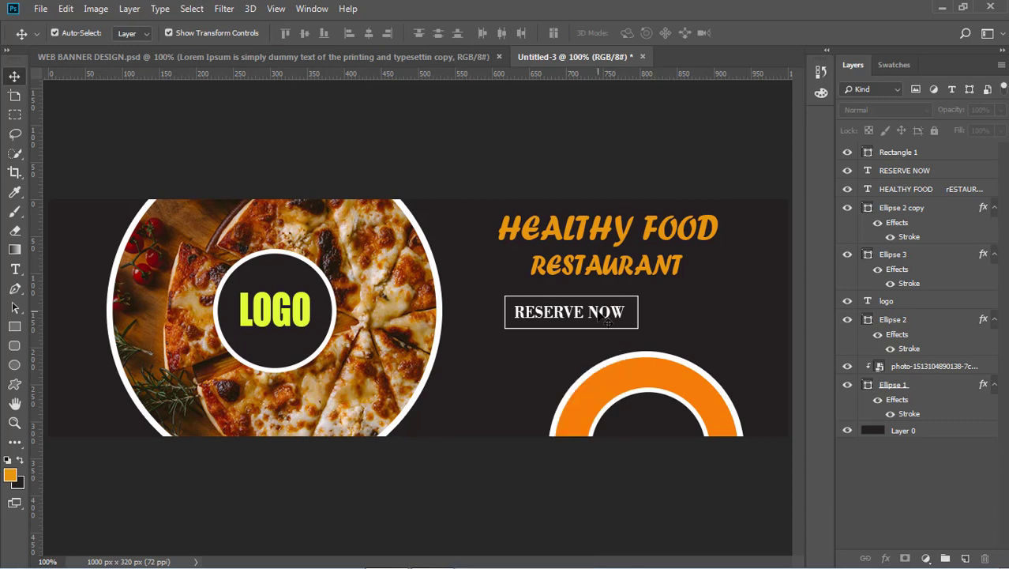
Delete the outline rectangle and move the "RESERVE NOW" text right so it sits centred above the orange arc.
left_click(607, 319)
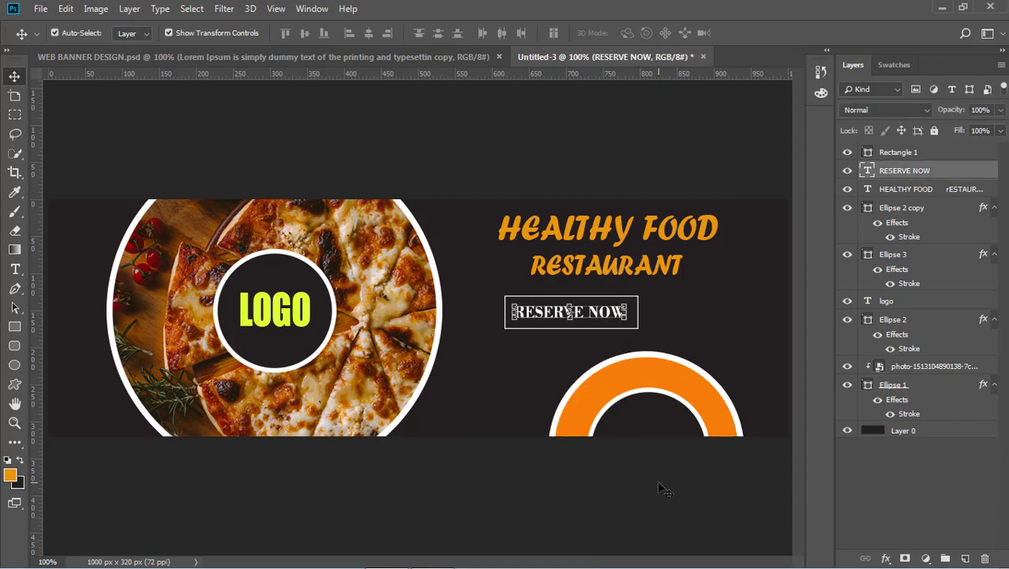
left_click(662, 490)
left_click(637, 333)
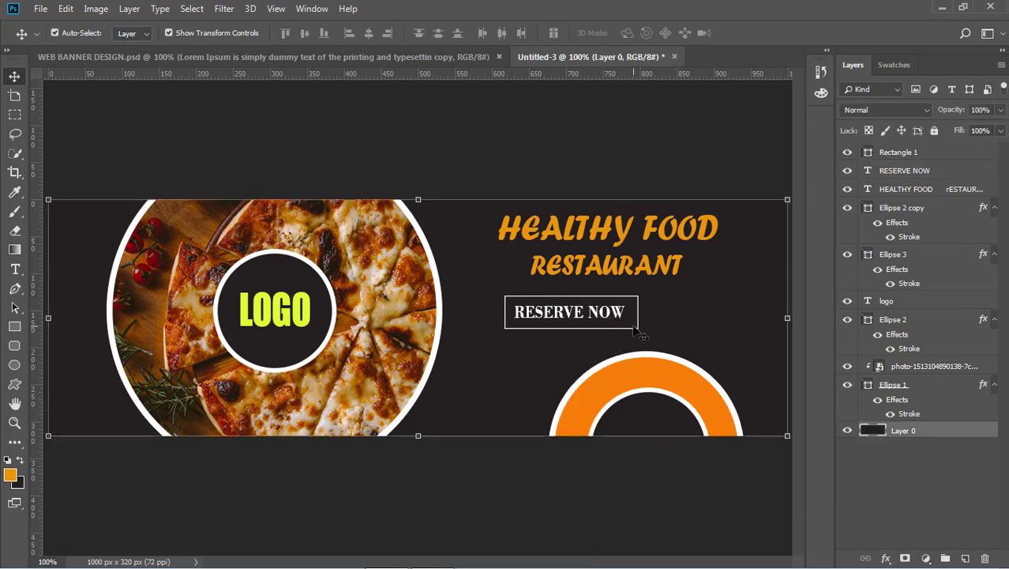
left_click(579, 318)
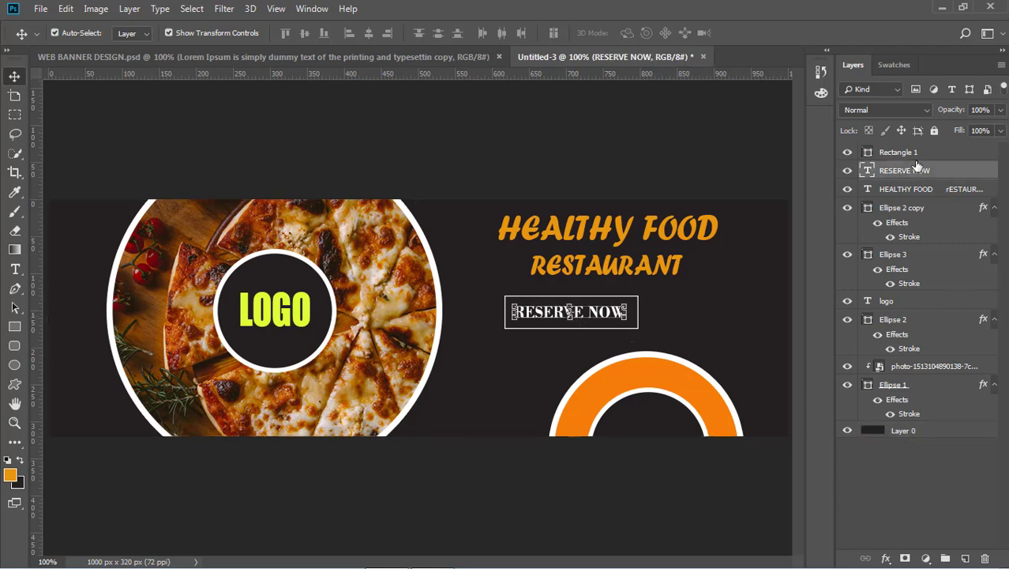
left_click(918, 153)
key("Delete")
left_click_drag(620, 313, 670, 316)
left_click(48, 234)
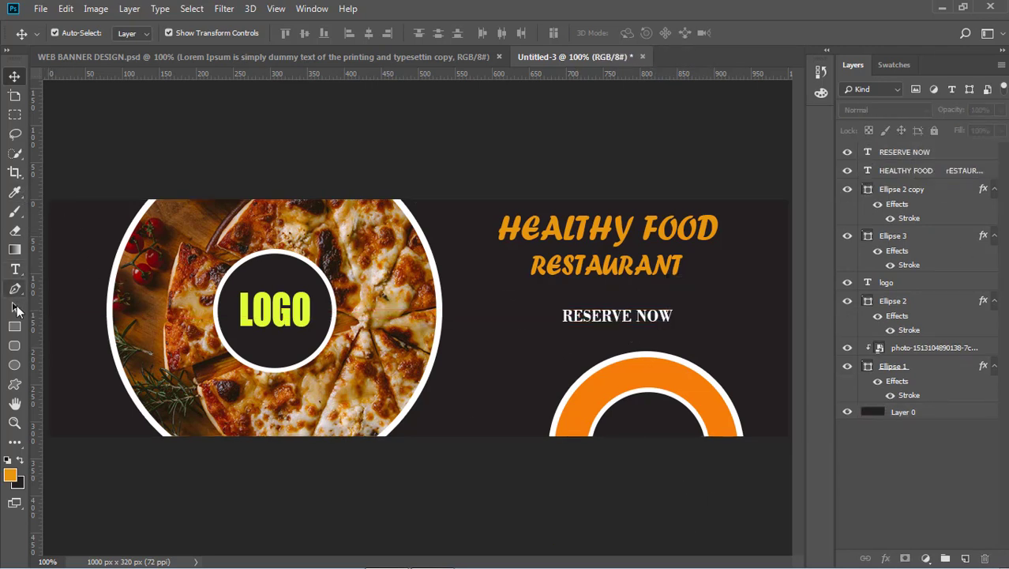
Draw an unfilled rectangle about 997 x 312 px around the whole banner with a 2.5 px white stroke.
key("u")
left_click_drag(48, 201, 786, 431)
left_click(245, 33)
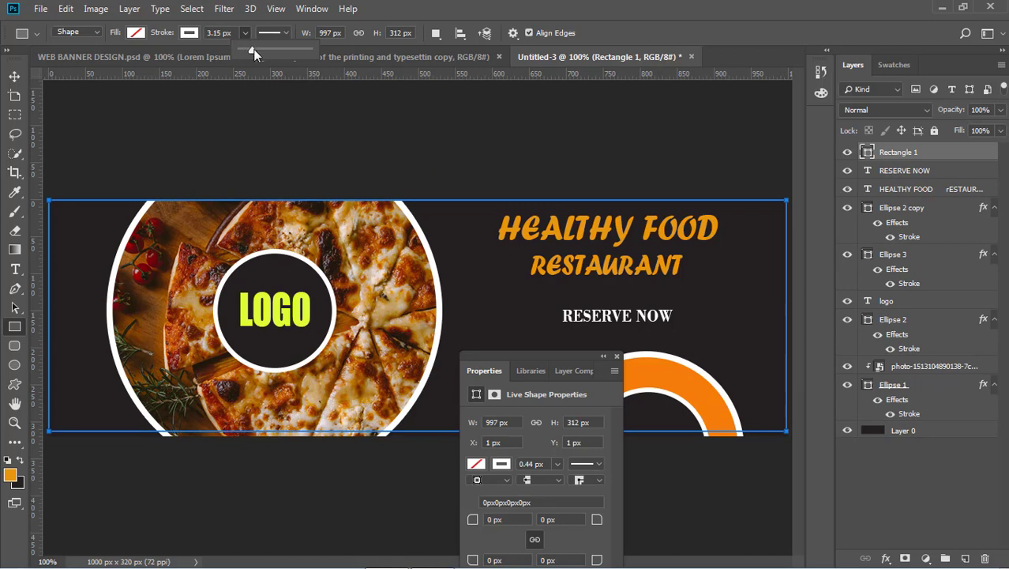
mouse_move(254, 53)
left_mouse_down()
mouse_move(265, 53)
mouse_move(253, 52)
left_mouse_up()
left_click(15, 77)
left_click(355, 159)
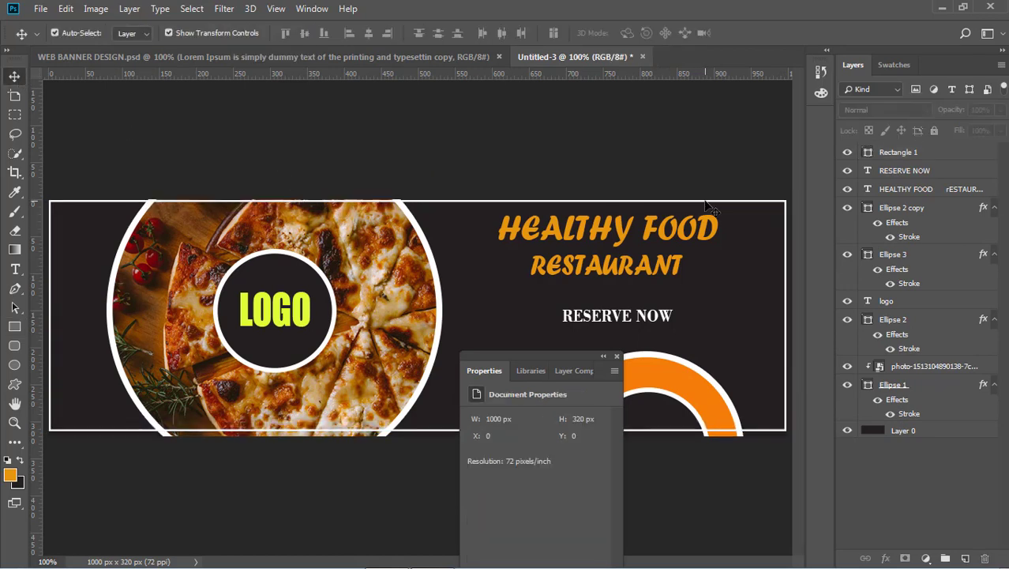
Move the white border rectangle down to the banner's lower edge and stretch its upper edge so it is 321 px high.
left_click_drag(708, 204, 711, 209)
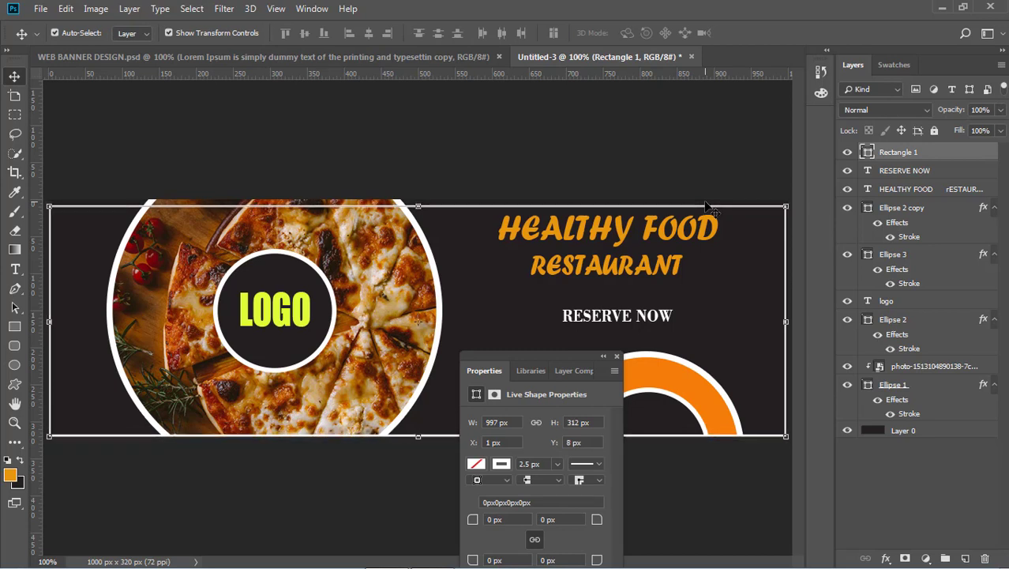
key("ctrl+t")
left_click_drag(418, 206, 418, 199)
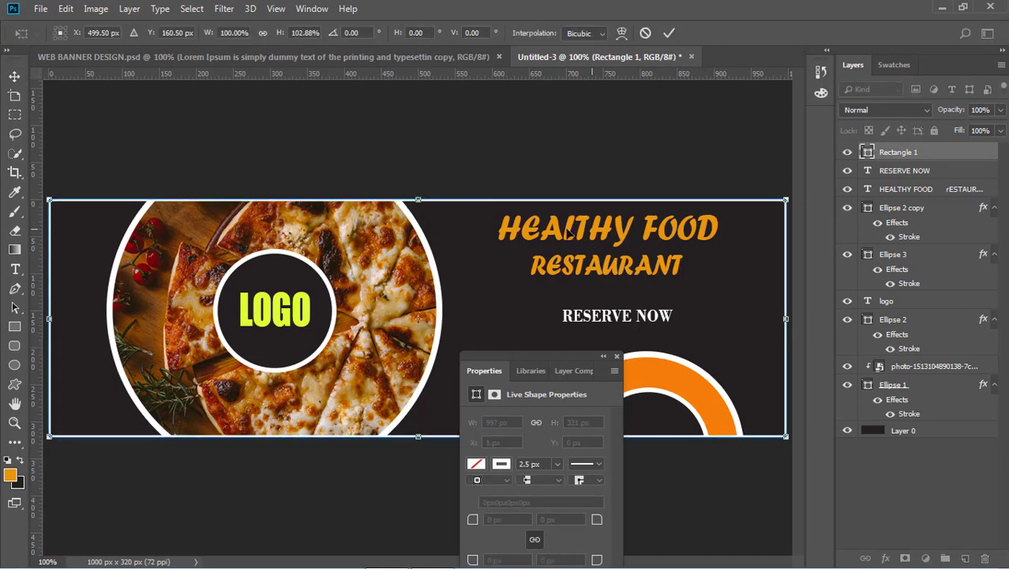
key("Return")
left_click(444, 141)
left_click(458, 203)
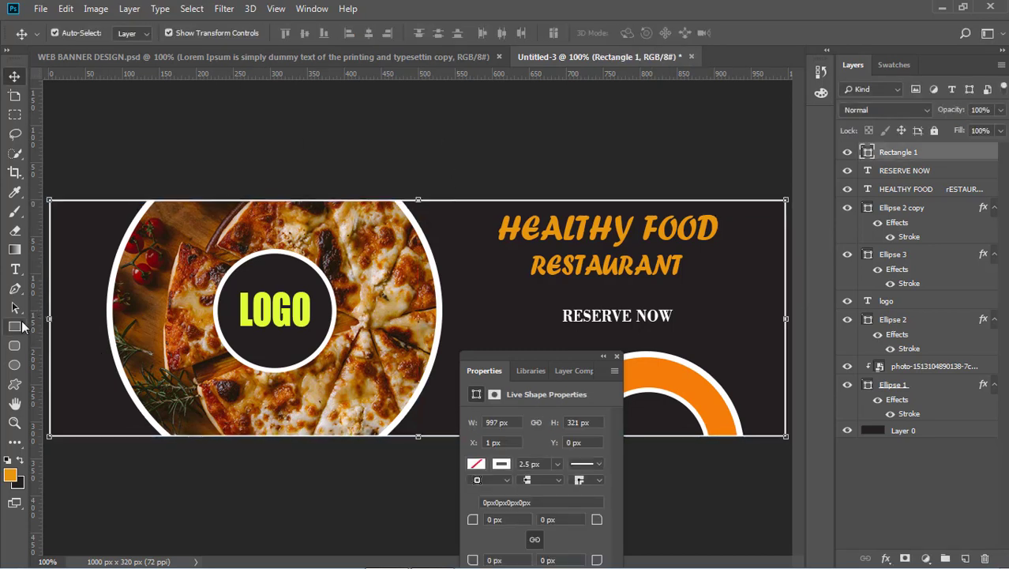
Try a dashed stroke on the white border rectangle and set it back to a solid line.
left_click(17, 326)
left_click(284, 33)
left_click(288, 103)
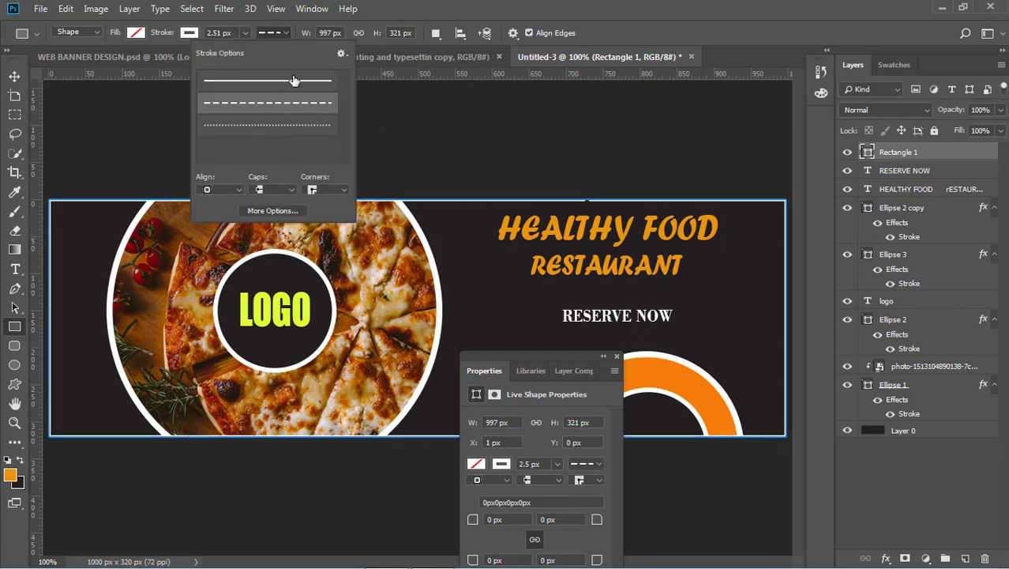
left_click(294, 80)
Move the border rectangle's layer directly above Layer 0, beneath all other layers, and close the properties.
left_click(14, 76)
left_click_drag(896, 153, 948, 420)
left_click(474, 138)
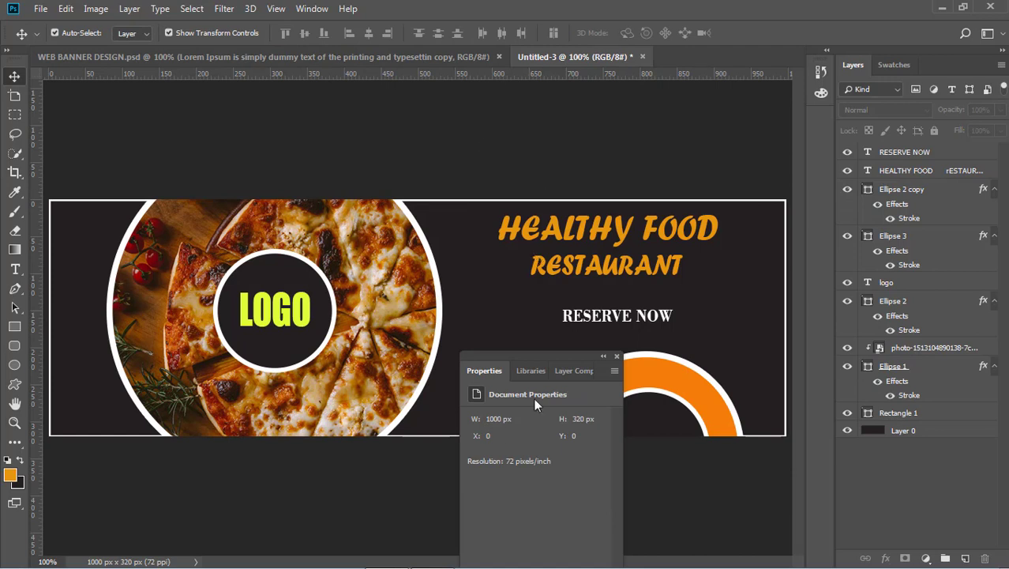
left_click(616, 356)
Move the "RESERVE NOW" text up and slightly left so it sits just beneath "RESTAURANT".
left_click_drag(632, 333, 632, 326)
key("Up")
key("Up")
key("Up")
key("Up")
key("Up")
key("Up")
key("Up")
key("Up")
key("Up")
key("Up")
key("Up")
key("Up")
key("Up")
key("Left")
key("Left")
key("Left")
key("Left")
key("Left")
key("Left")
key("Left")
key("Left")
key("Left")
key("Left")
key("Left")
key("Left")
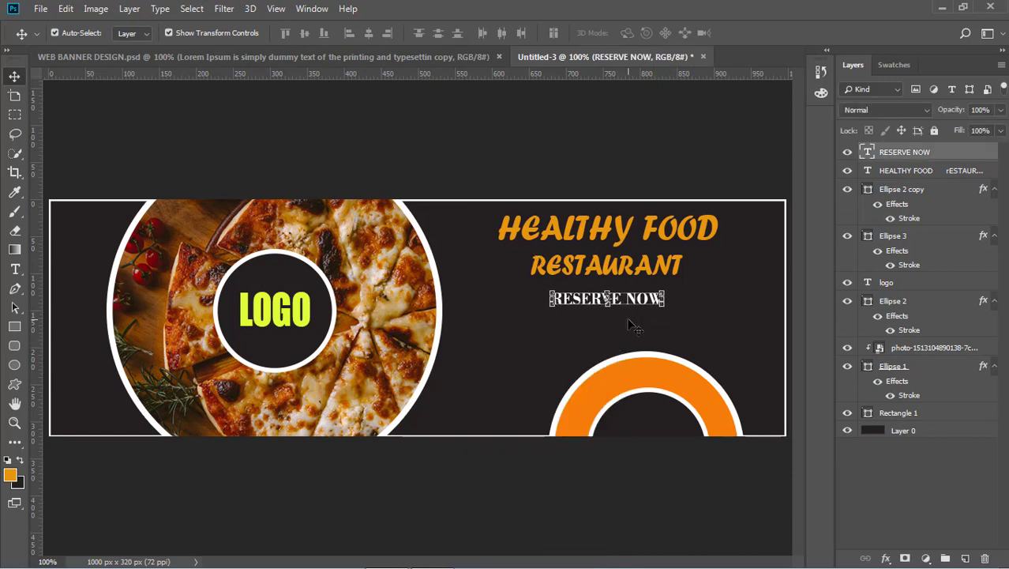
left_click(663, 466)
left_click(643, 295)
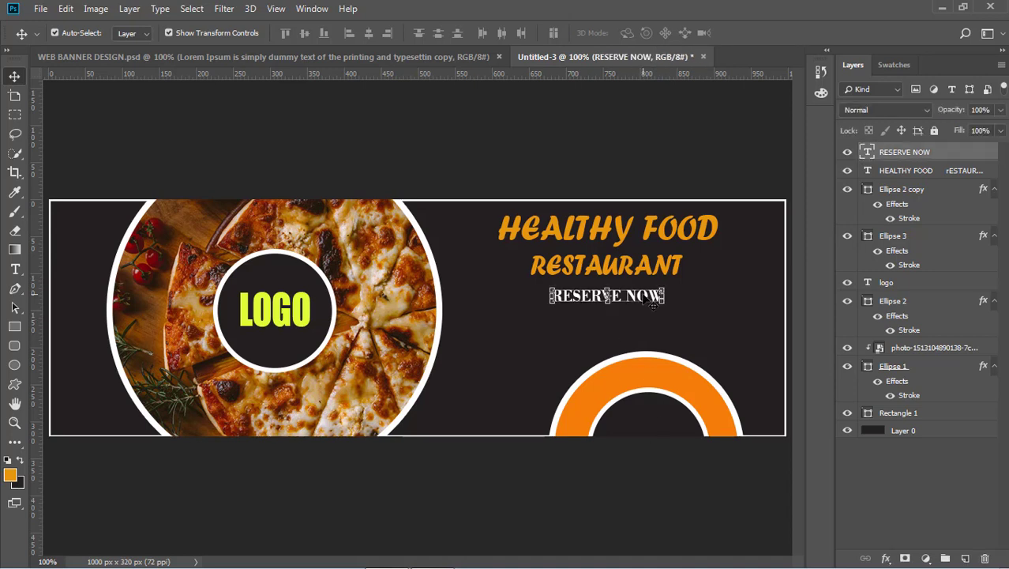
key("Down")
key("Down")
key("Down")
key("Down")
key("Down")
key("Down")
Scale the "RESERVE NOW" text down slightly and apply the transformation.
left_click_drag(663, 307, 626, 316)
key("Return")
left_click(621, 316)
left_click(637, 502)
key("t")
left_click(491, 332)
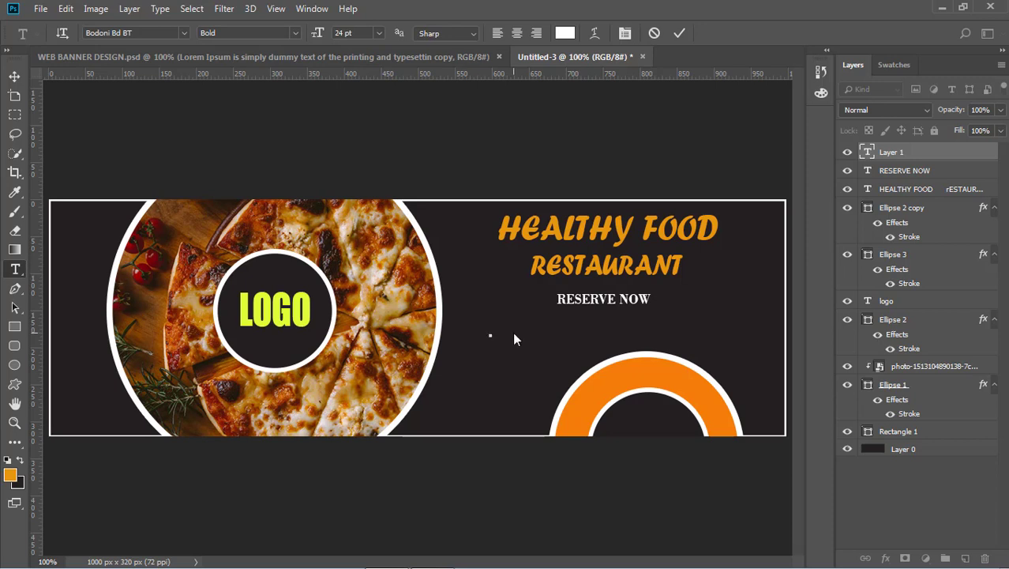
left_click(15, 77)
left_click(304, 178)
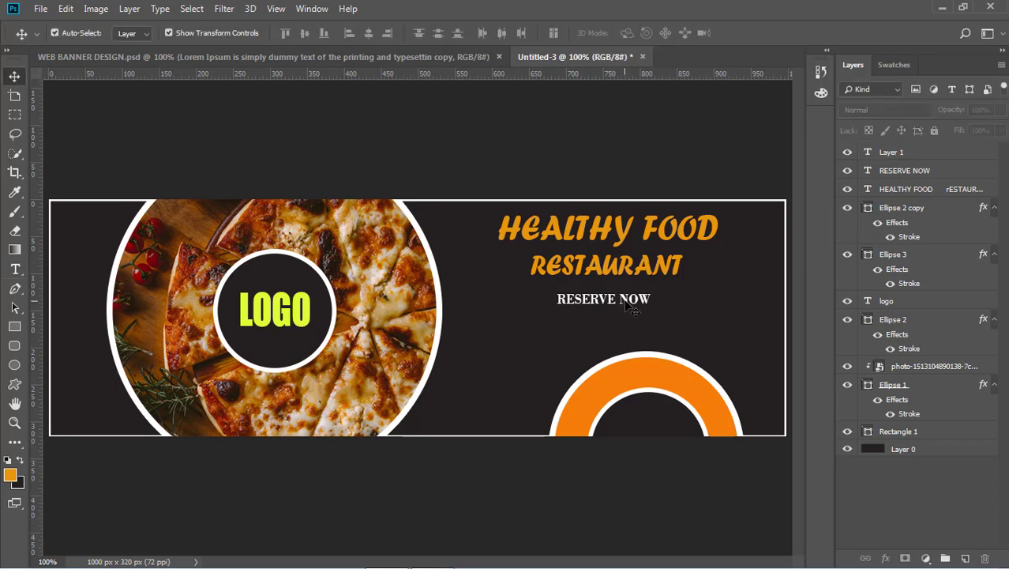
Shift the "RESERVE NOW" text slightly down and right, and frame it with an unfilled rectangle with a 0.44 px white stroke.
left_click_drag(630, 302, 635, 309)
left_click(545, 486)
left_click(14, 326)
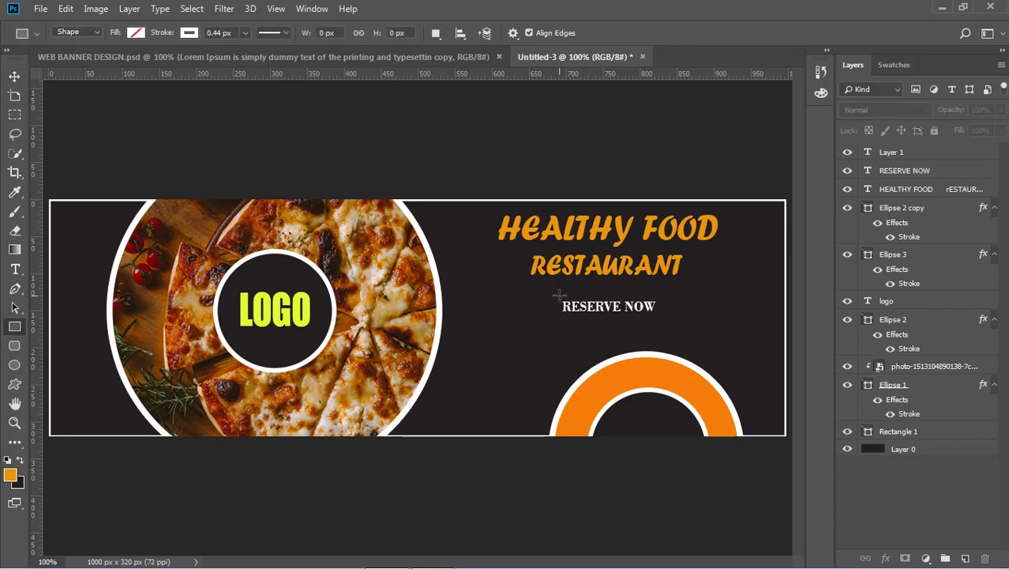
left_click_drag(559, 296, 661, 317)
left_click(15, 77)
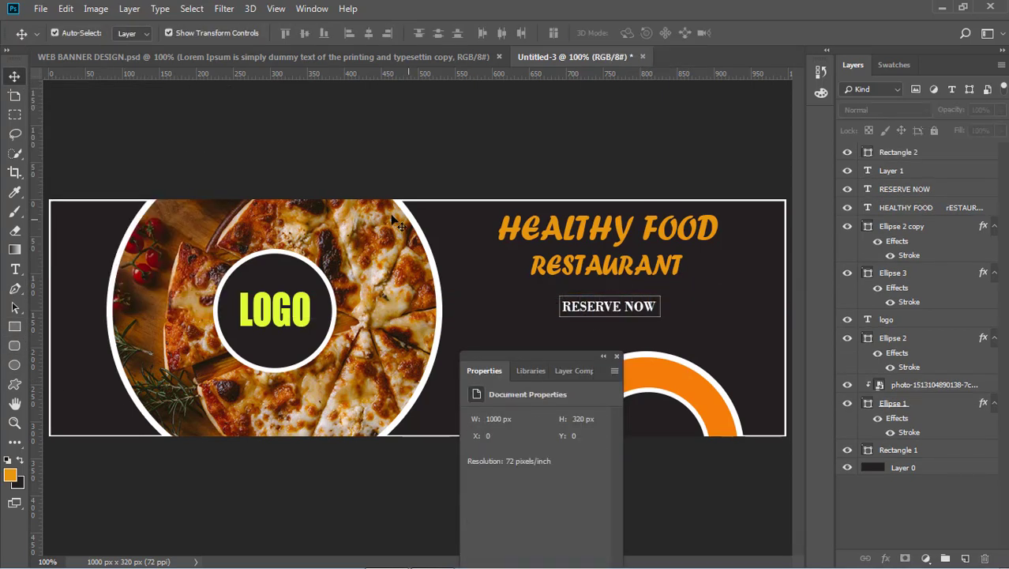
left_click(613, 305)
key("Right")
key("Down")
left_click(692, 486)
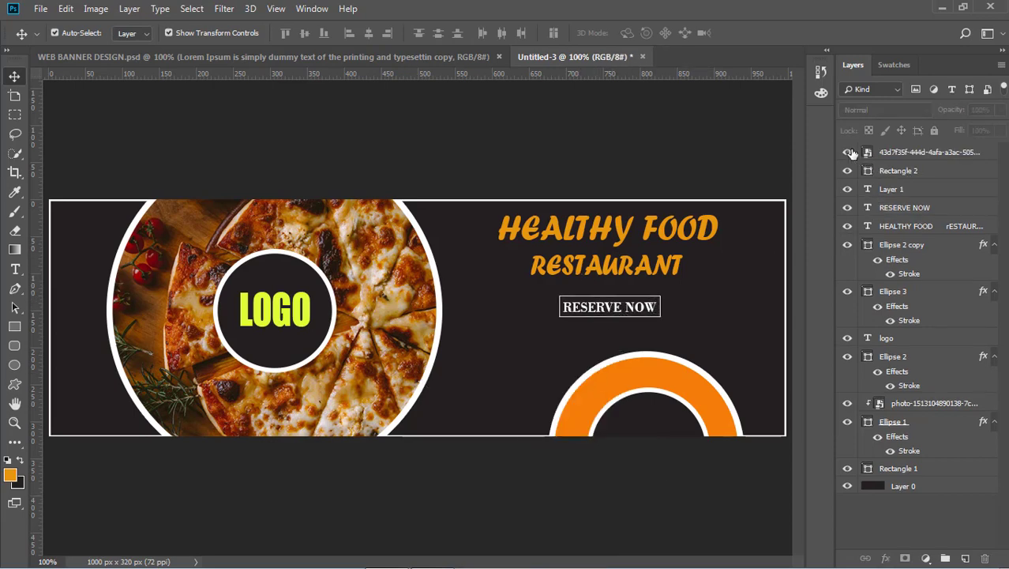
Show the chicken dish photo, move its layer beneath Ellipse 1 and lower its opacity to make a faint backdrop.
left_click(849, 153)
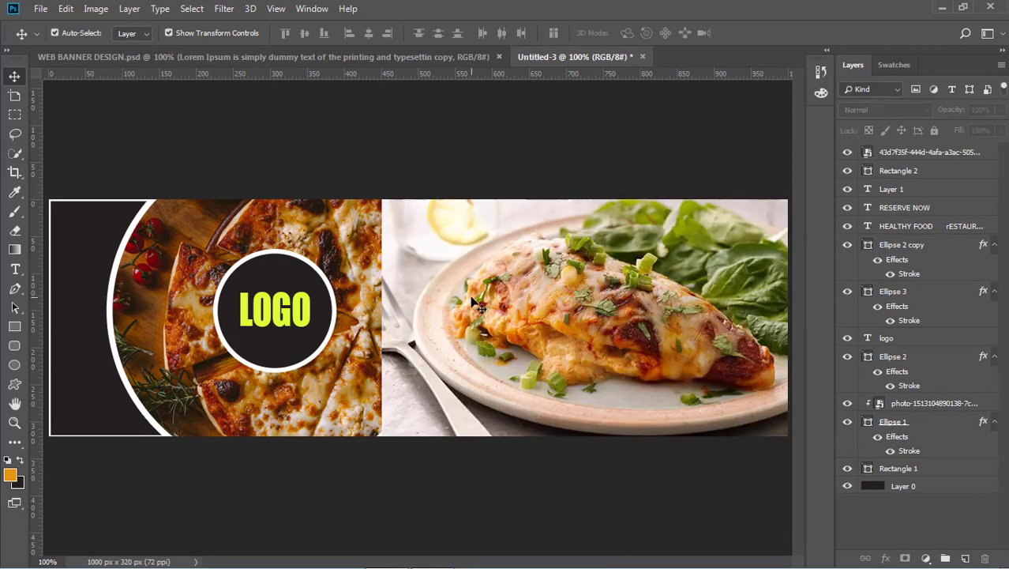
left_click_drag(925, 152, 941, 444)
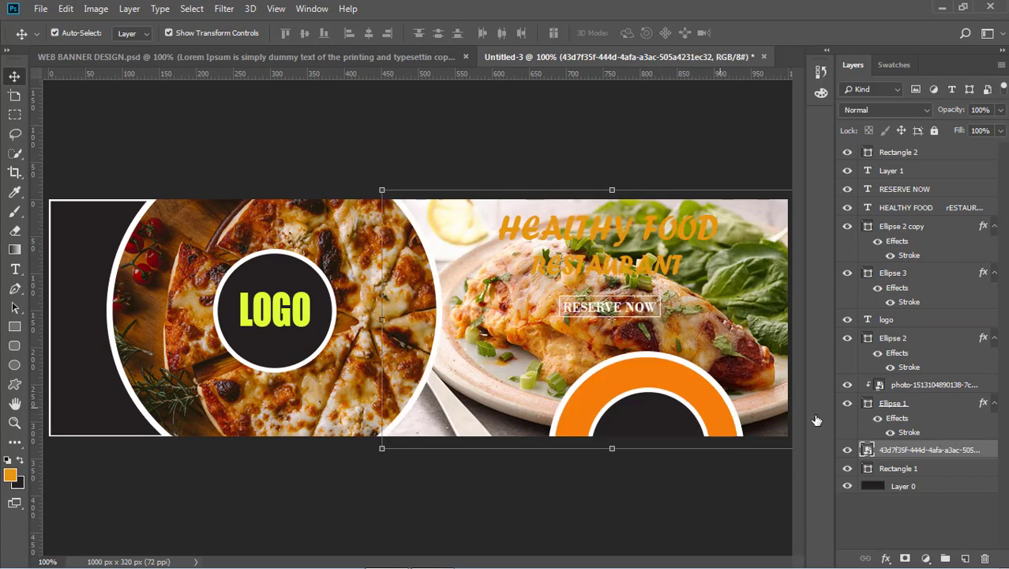
left_click(1000, 110)
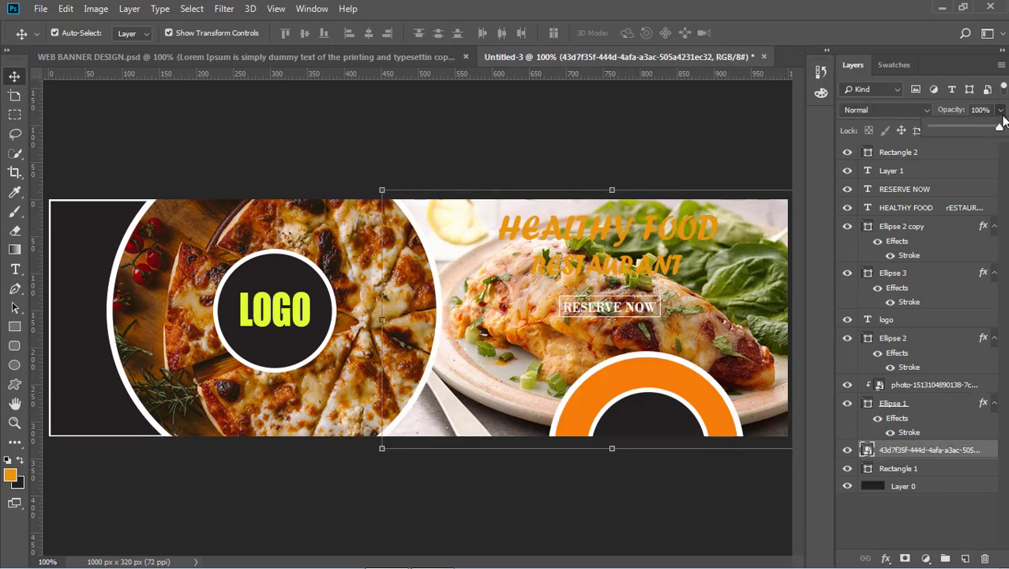
left_click_drag(973, 126, 946, 118)
left_click(699, 155)
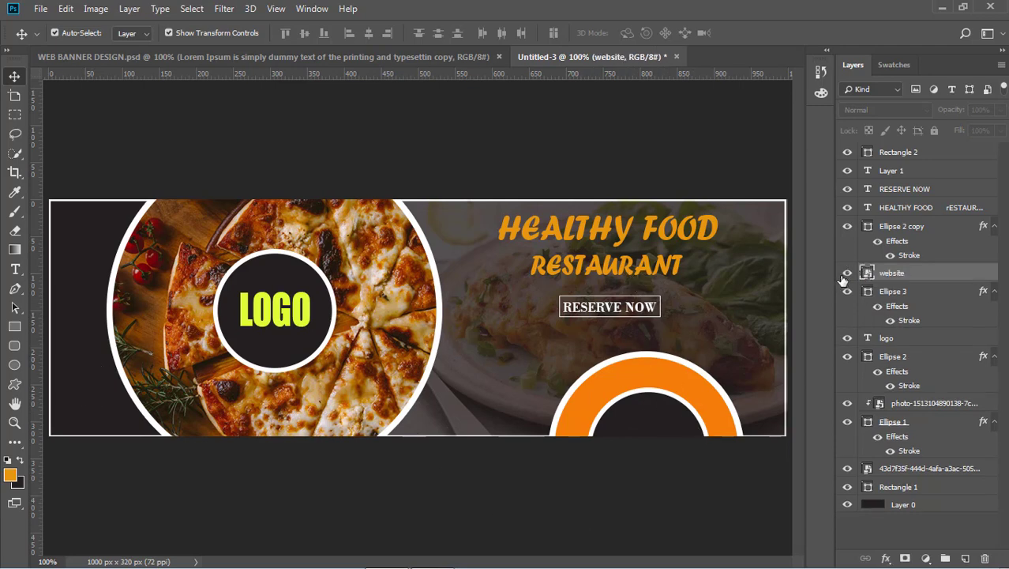
Show the salmon photo (website layer), move it over the orange arc and clip it to Ellipse 3.
left_click(844, 275)
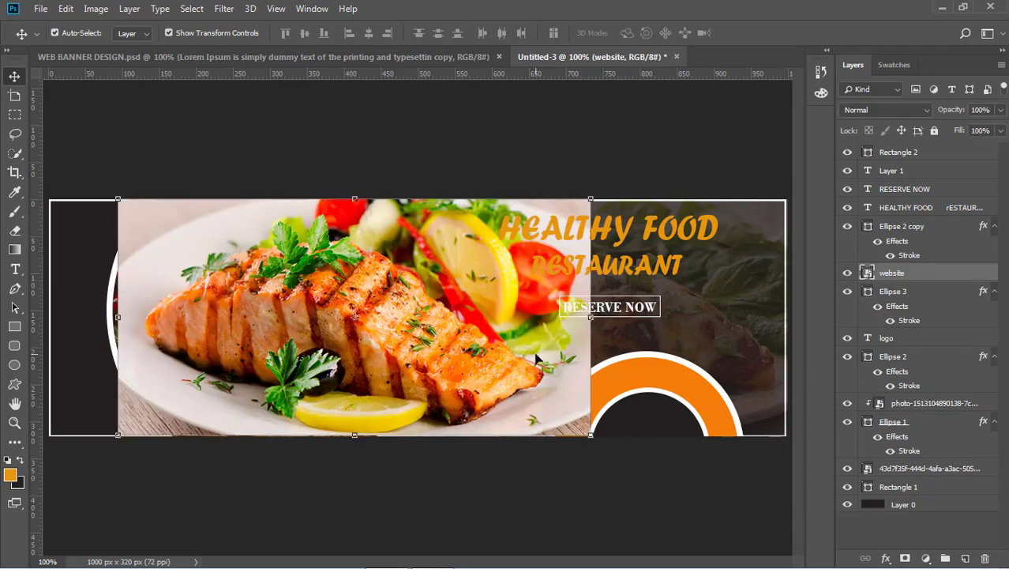
left_click_drag(535, 353, 714, 361)
right_click(922, 274)
left_click(792, 324)
left_click(677, 523)
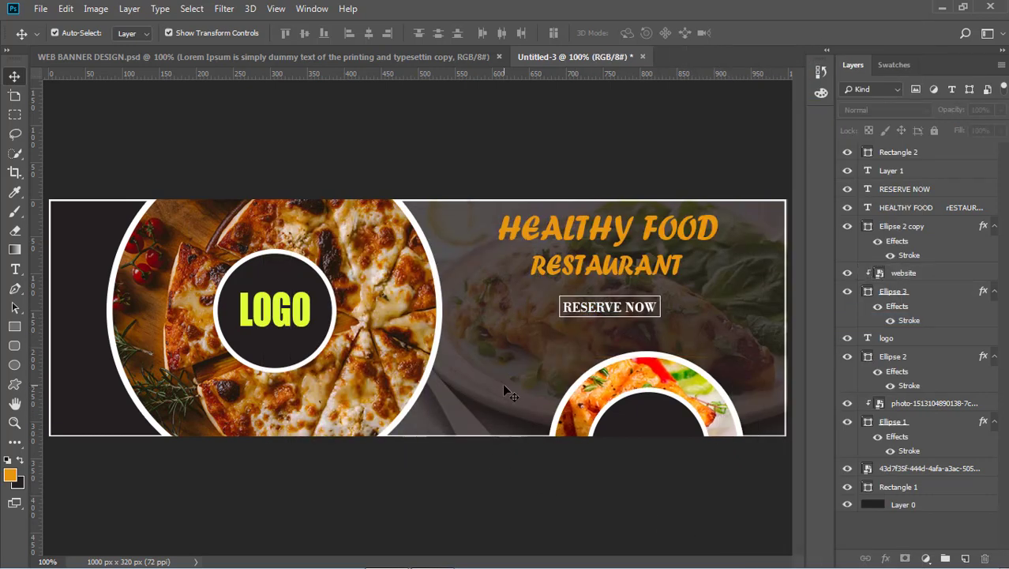
Move the "HEALTHY FOOD RESTAURANT" headline slightly down.
left_click(667, 270)
left_click_drag(665, 268, 665, 271)
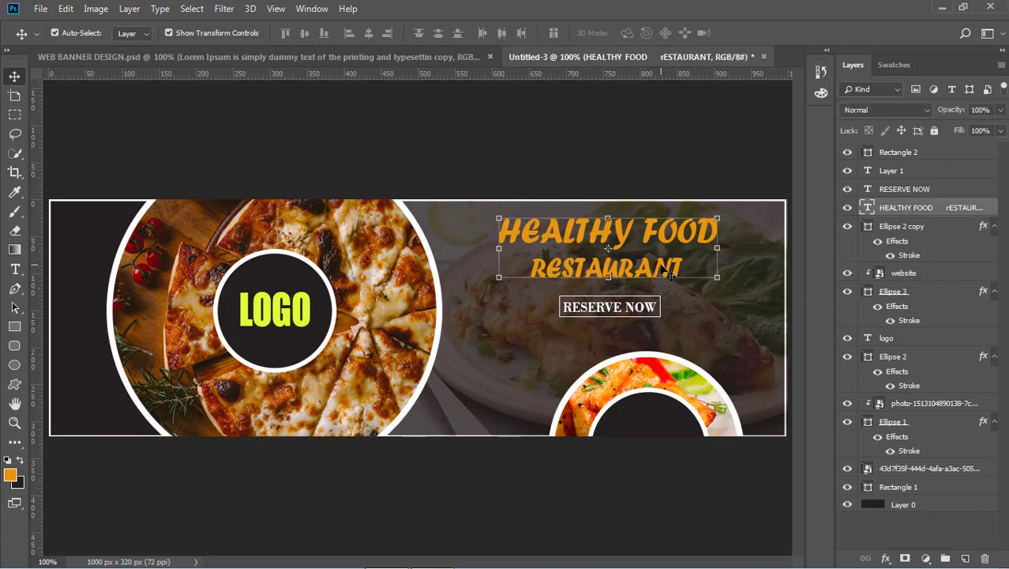